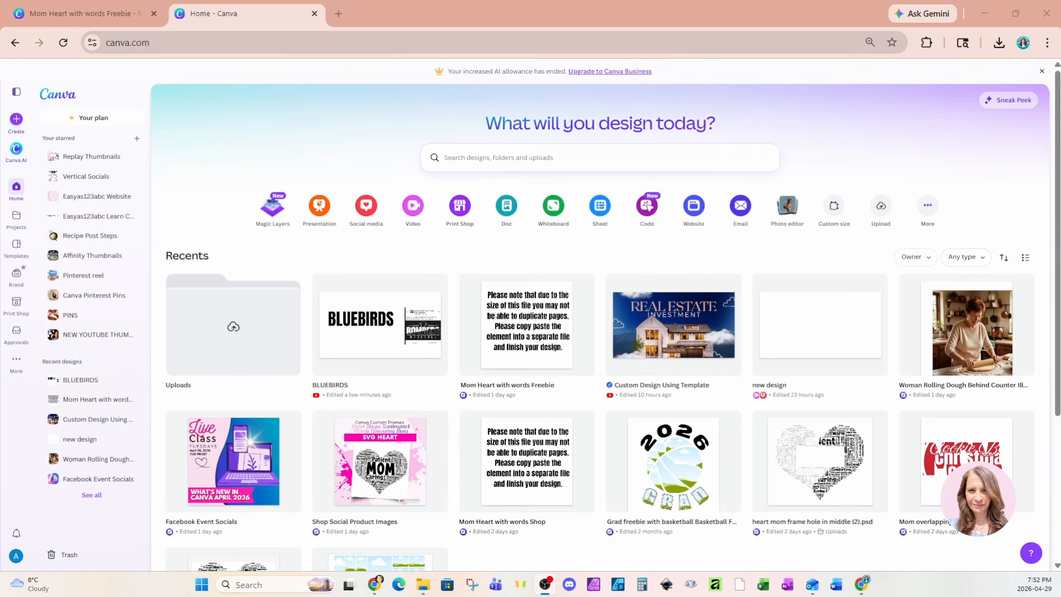
- Create a new blank YouTube Thumbnail design from the social media formats
click(836, 204)
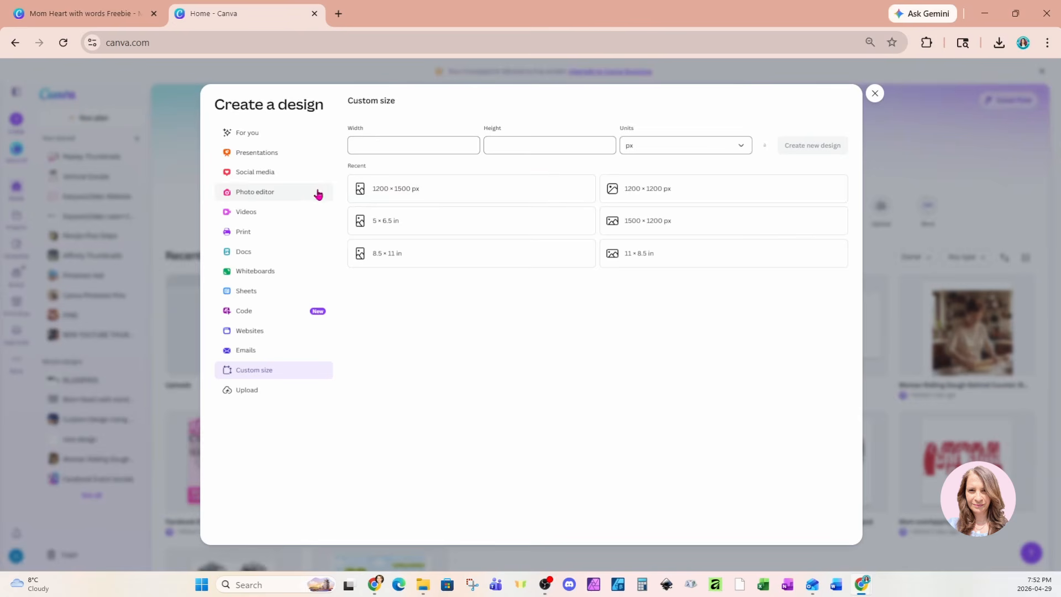
click(245, 174)
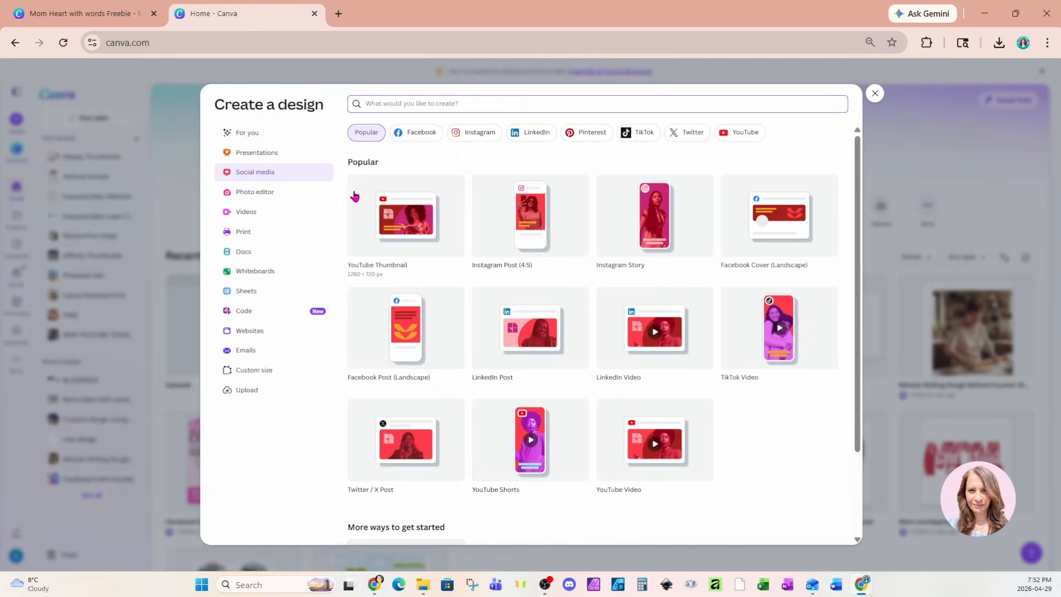
click(386, 212)
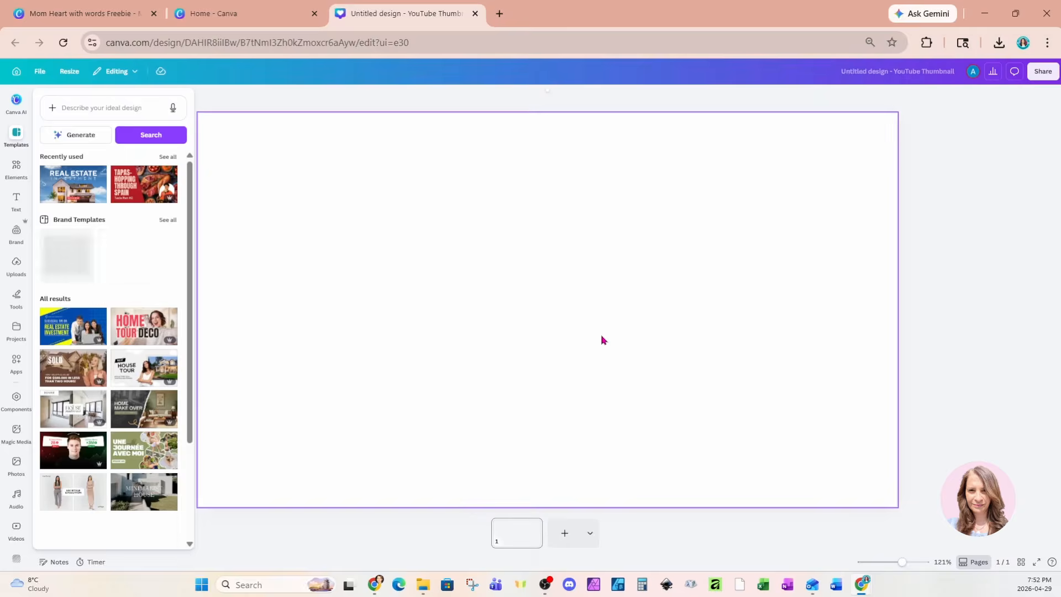
- Add a heading reading BLUEBIRDS and enlarge it across the page to a font size of about 193
click(16, 200)
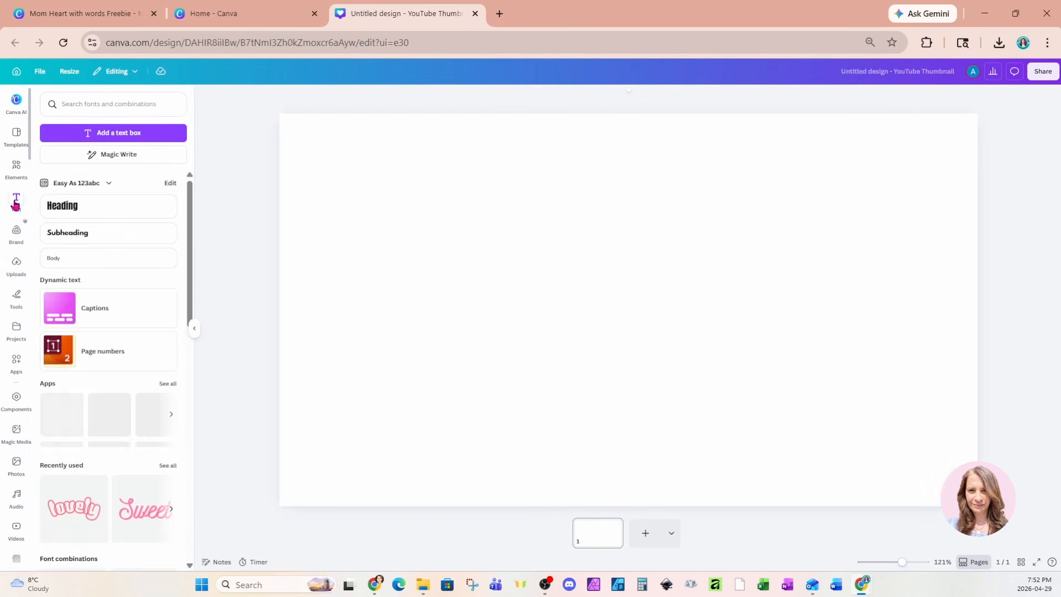
click(61, 204)
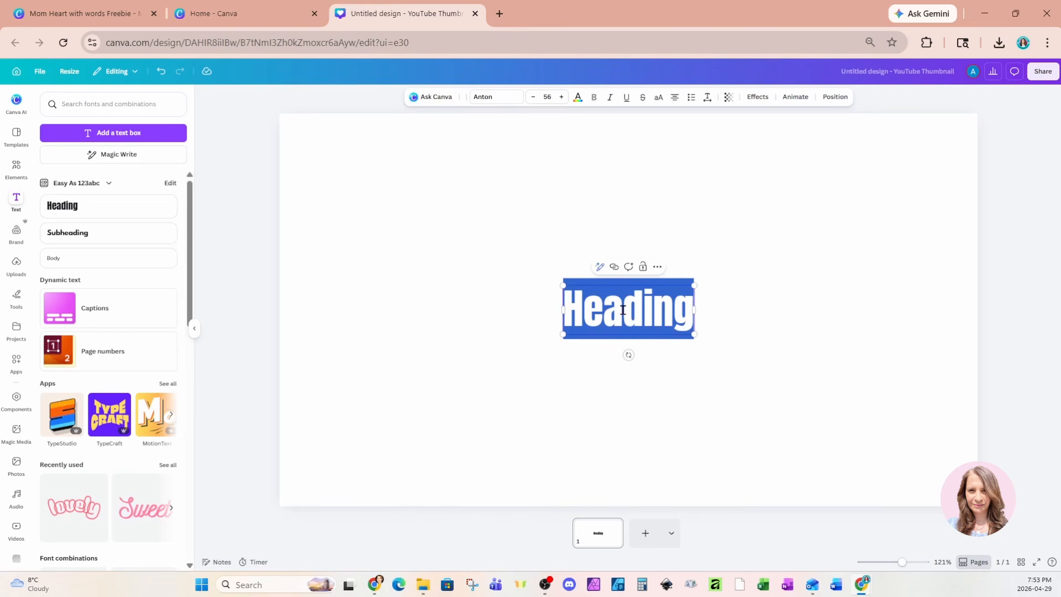
text(BLUEBIRDS)
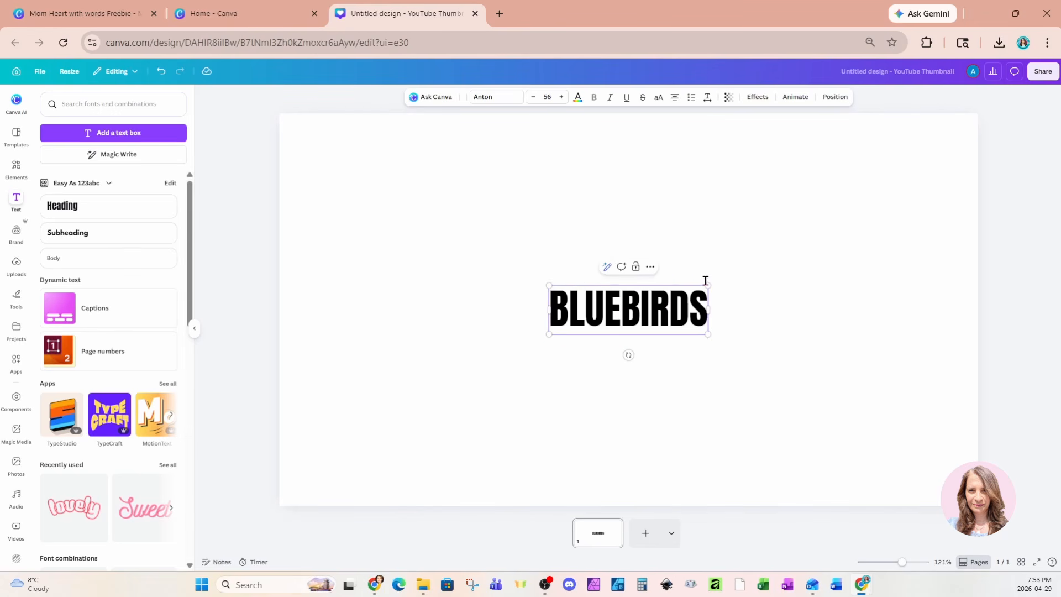
drag(707, 282, 906, 213)
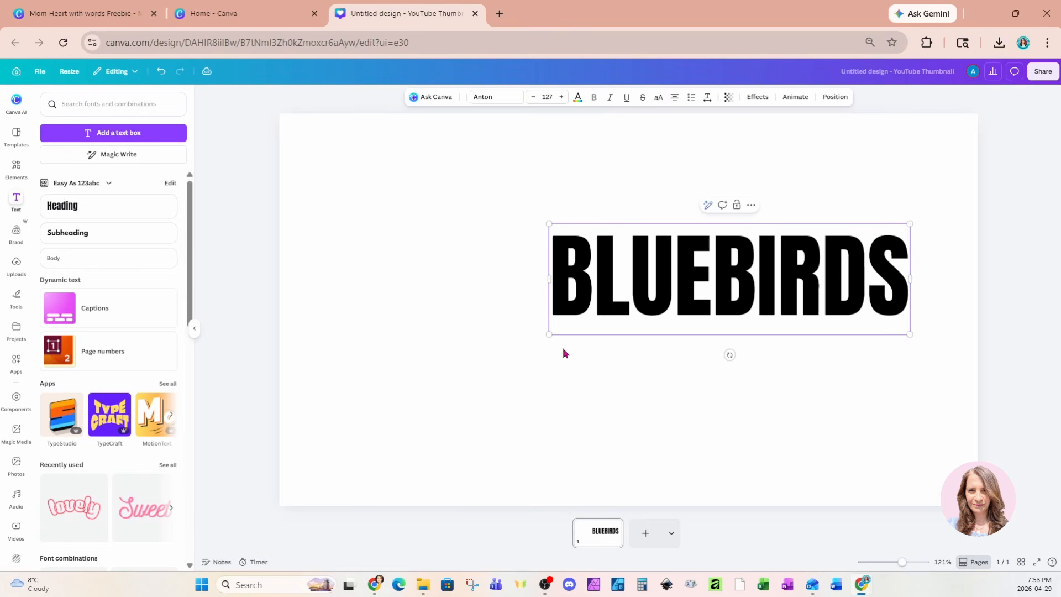
drag(549, 334, 367, 409)
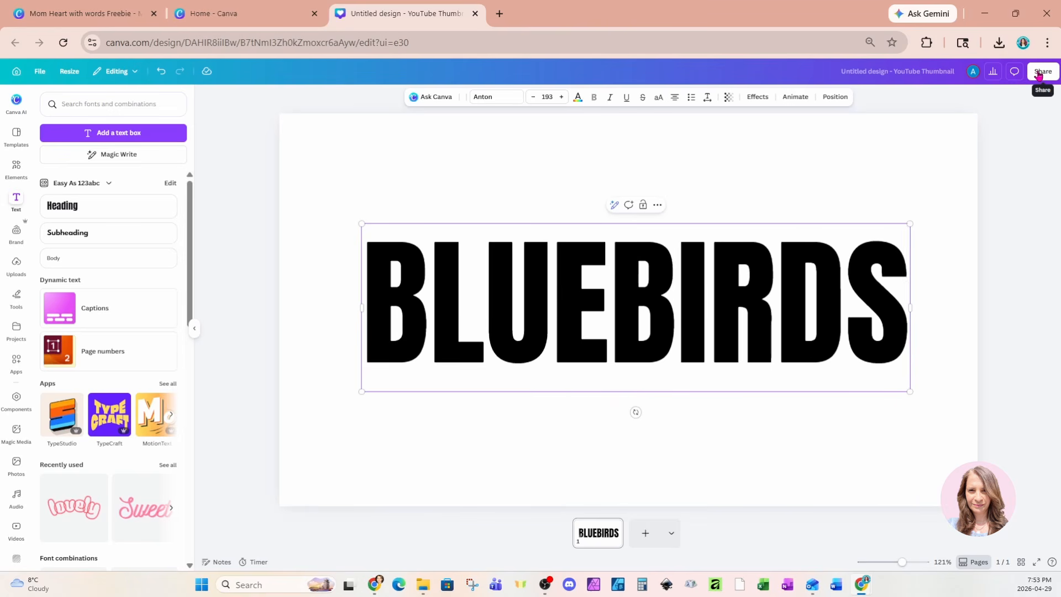
- Download the BLUEBIRDS design as a PNG with a transparent background
click(1039, 75)
click(902, 281)
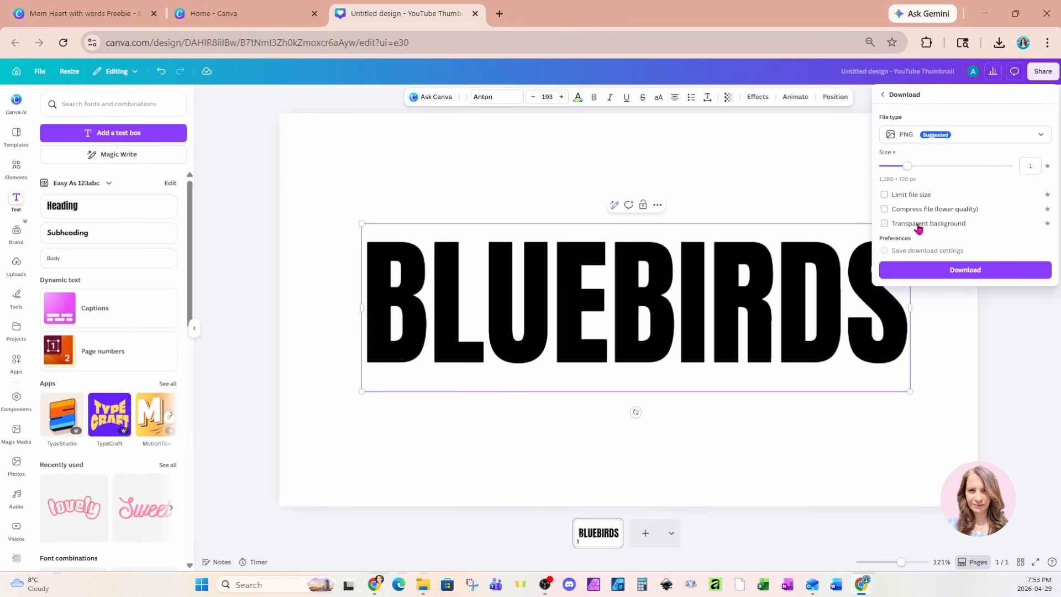
click(919, 226)
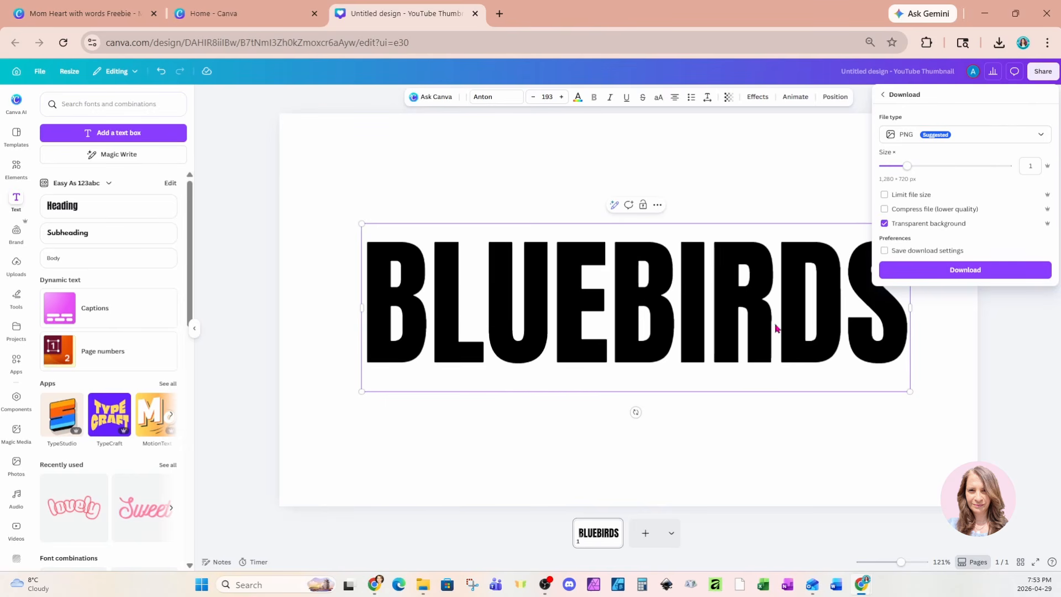
click(907, 272)
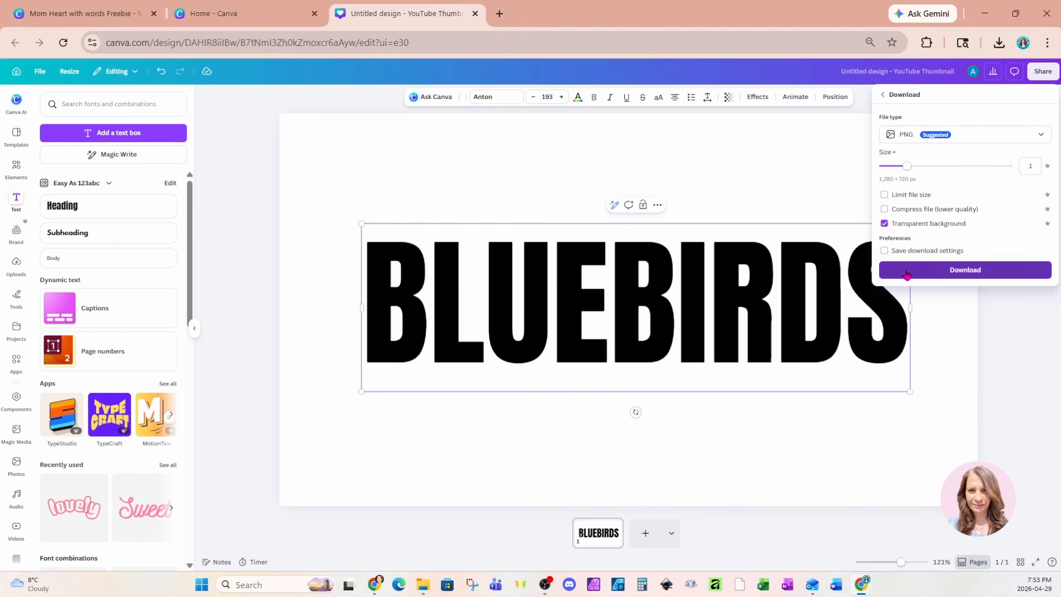
- Add a second page and place the recently used multicolour swirl image on it
click(646, 534)
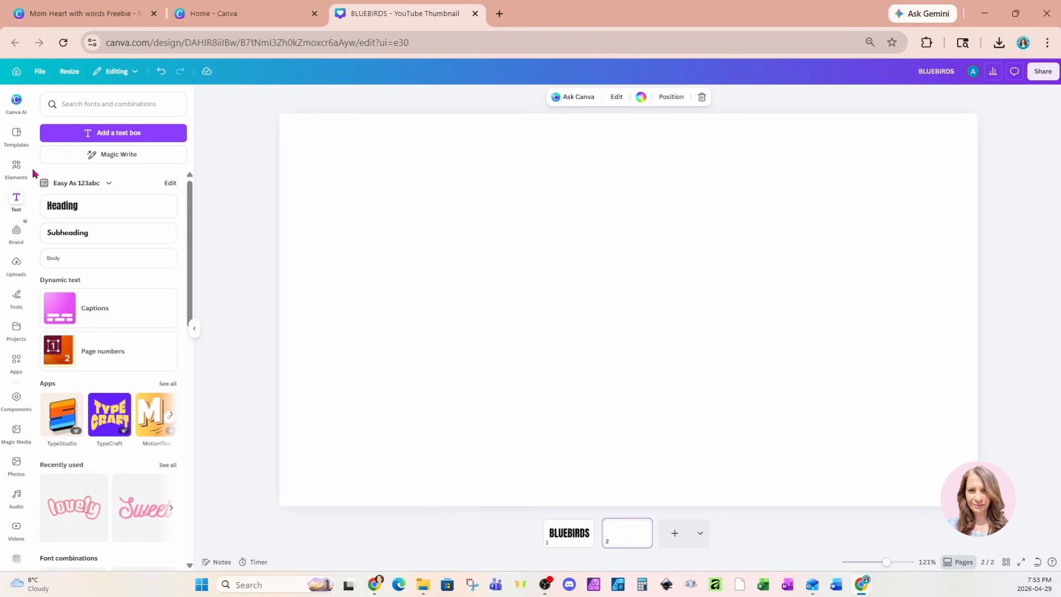
click(15, 174)
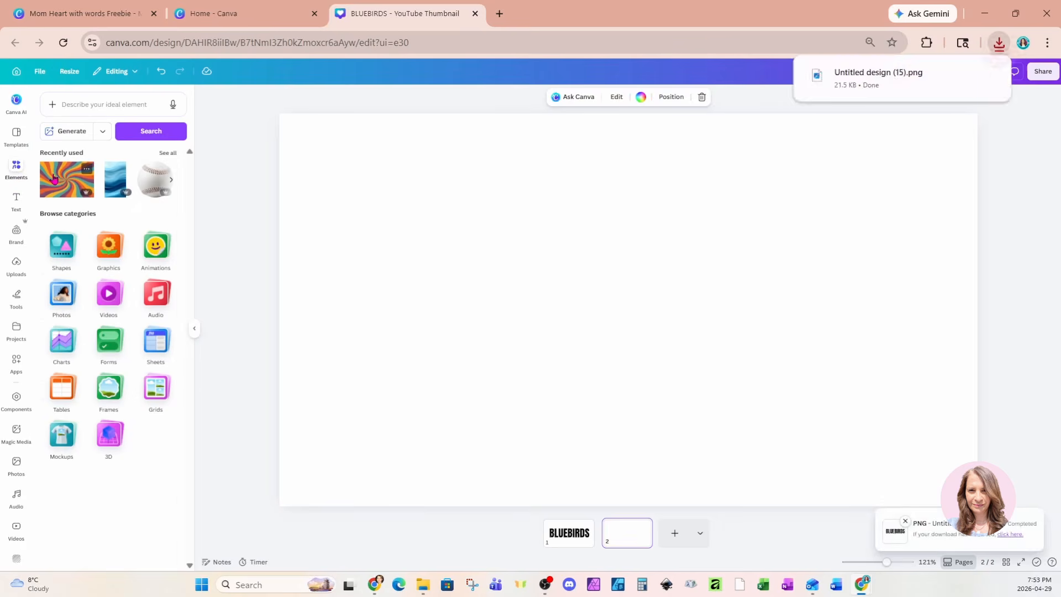
click(54, 179)
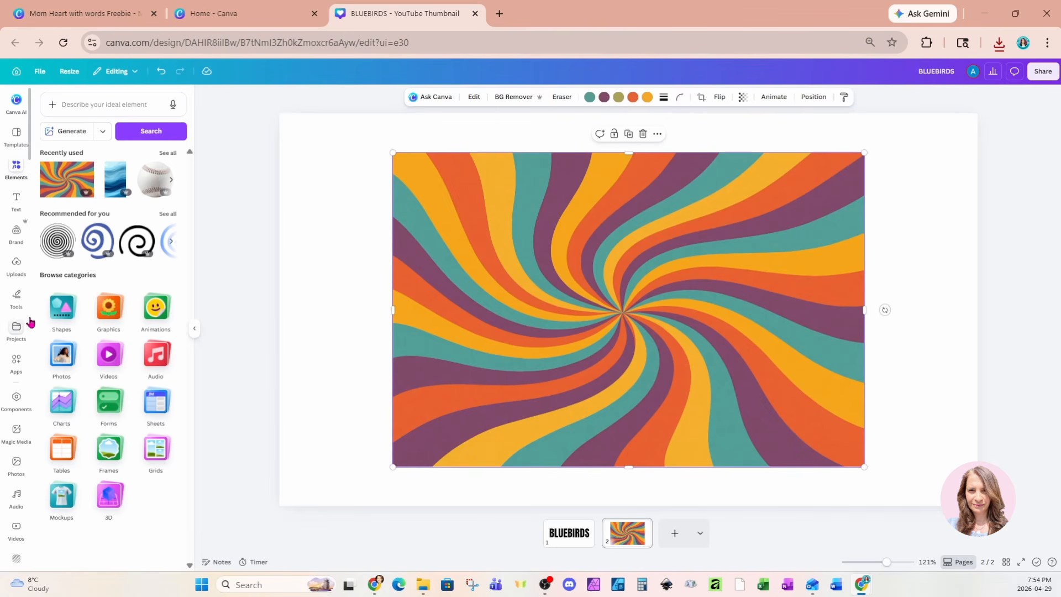
- Search the apps for CLIPPING and open the Clipping Mask app
click(16, 363)
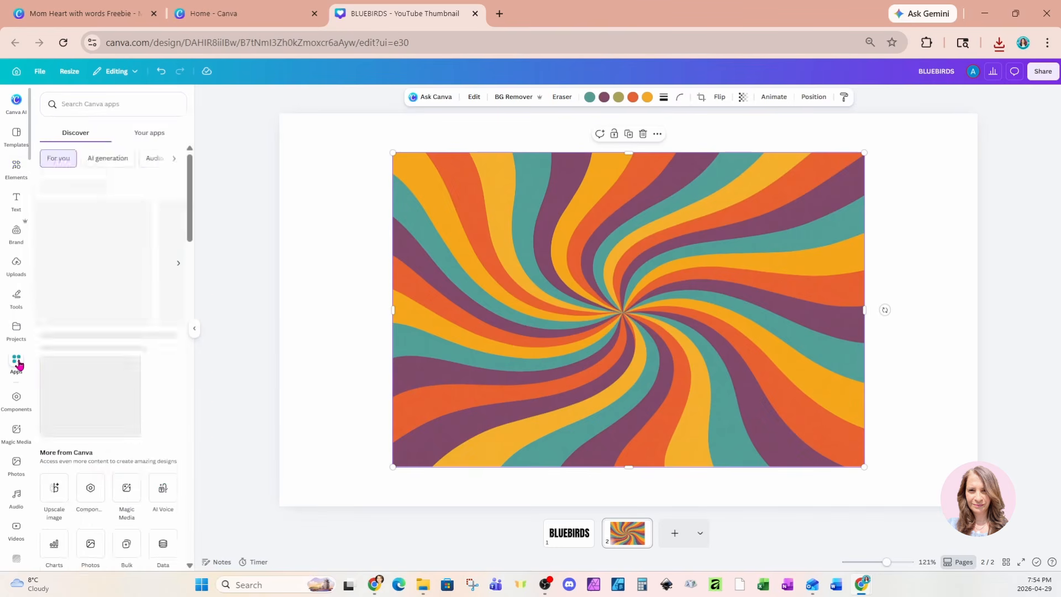
click(89, 106)
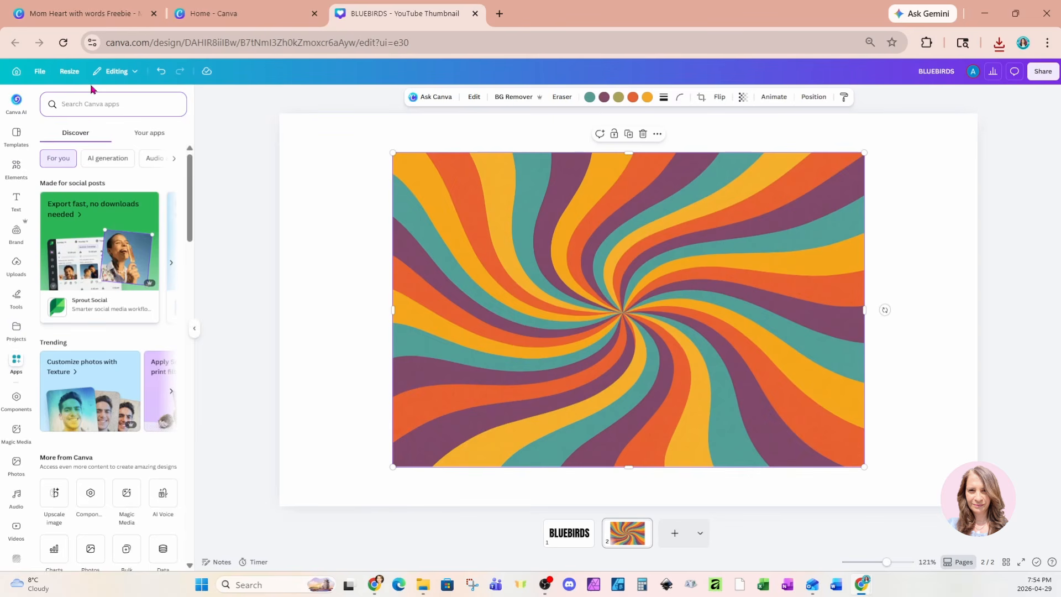
text(cLIPP)
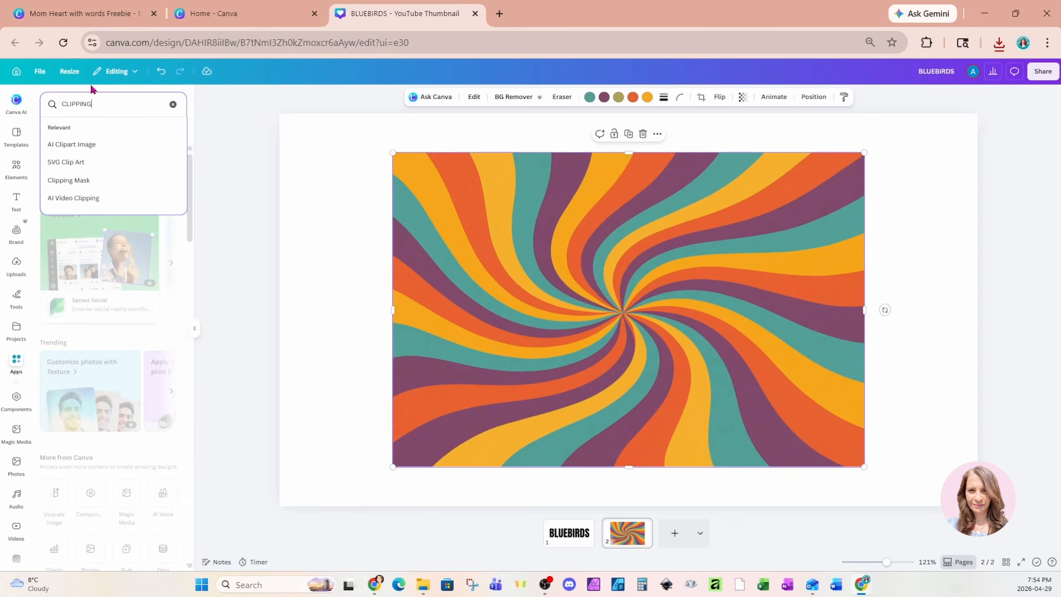
key(Return)
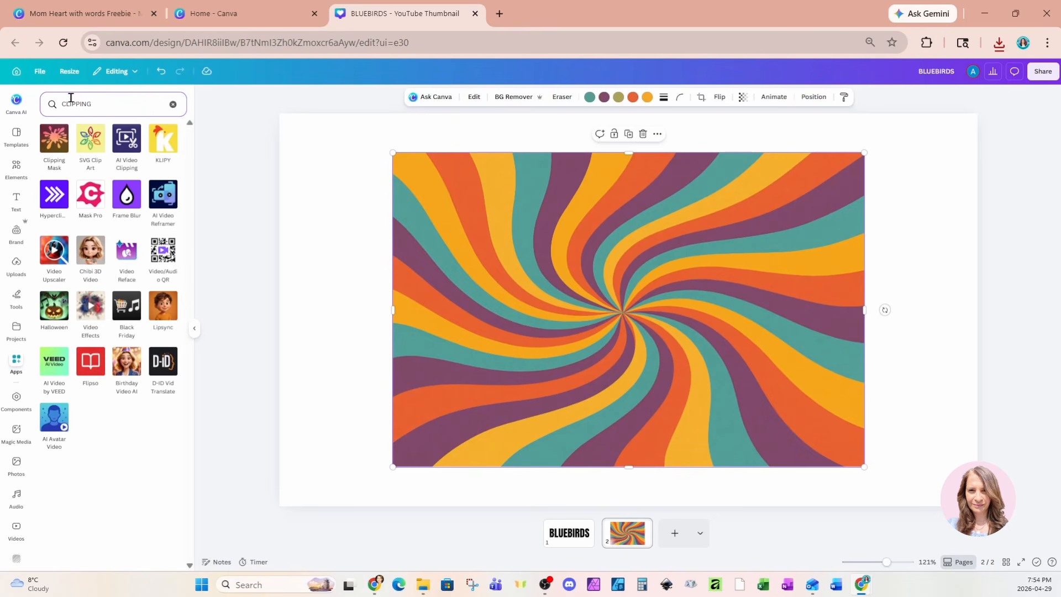
click(51, 139)
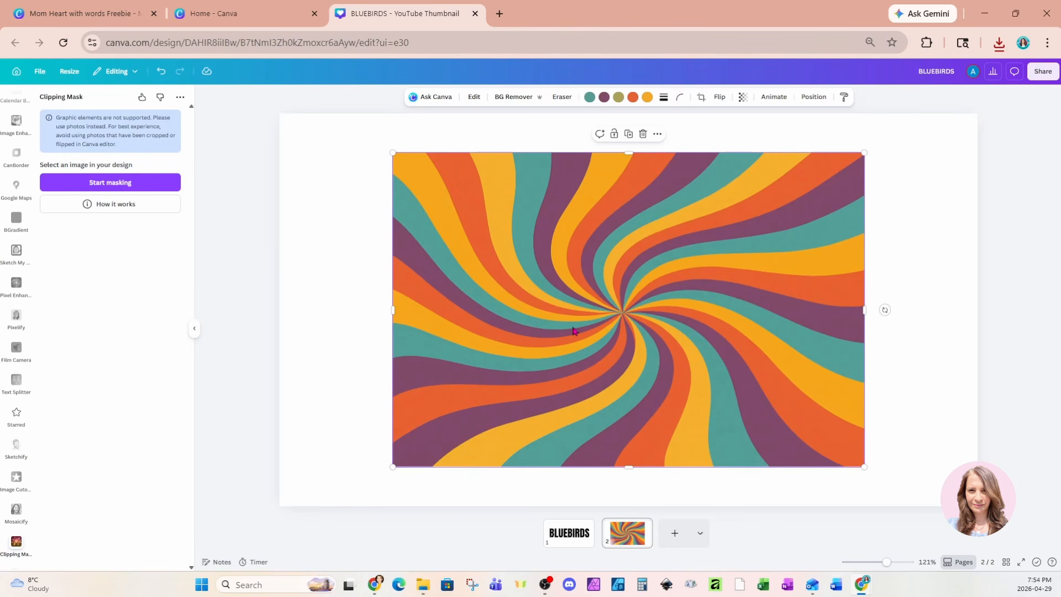
- Start masking the swirl image, using the uploaded file Untitled design (15) as the image mask
click(110, 186)
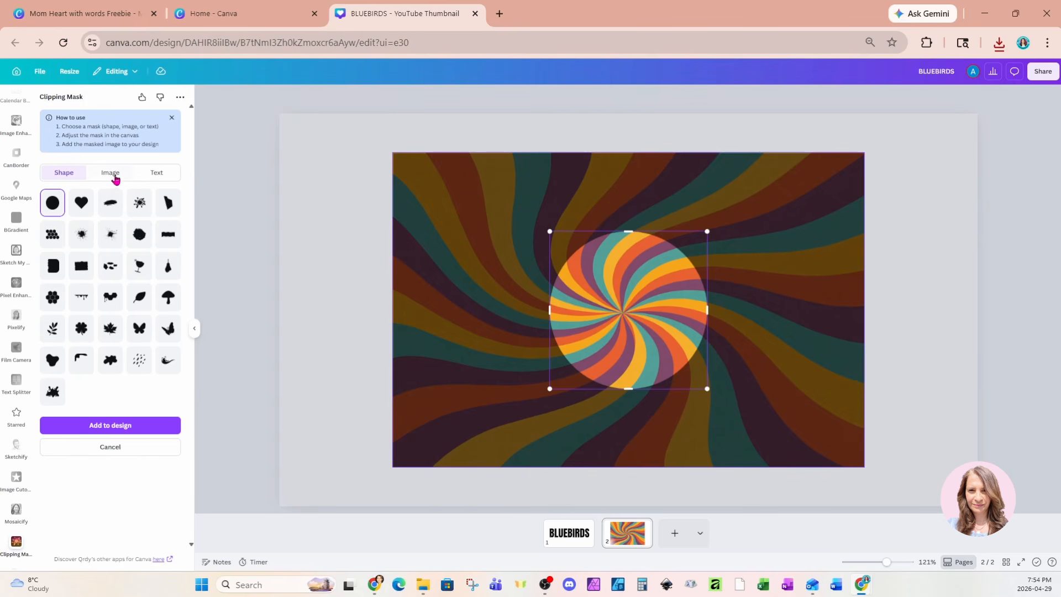
click(113, 175)
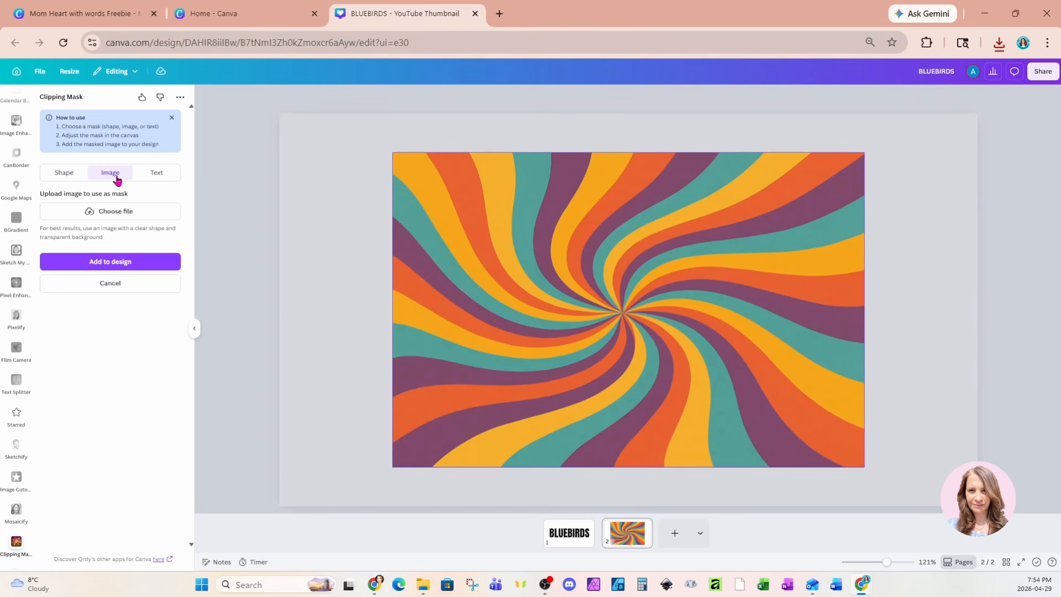
click(119, 214)
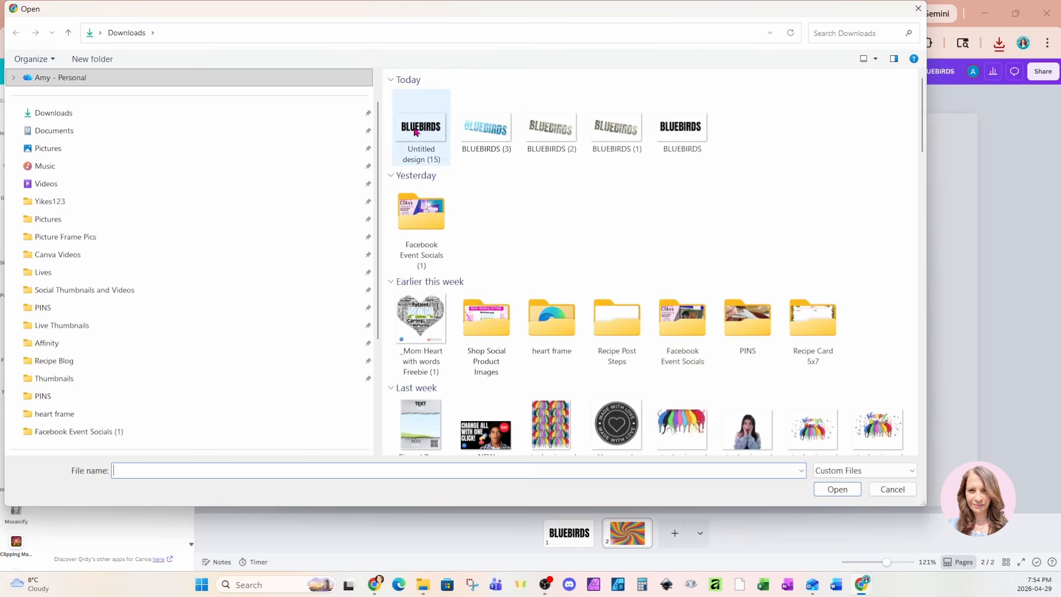
click(404, 135)
click(836, 489)
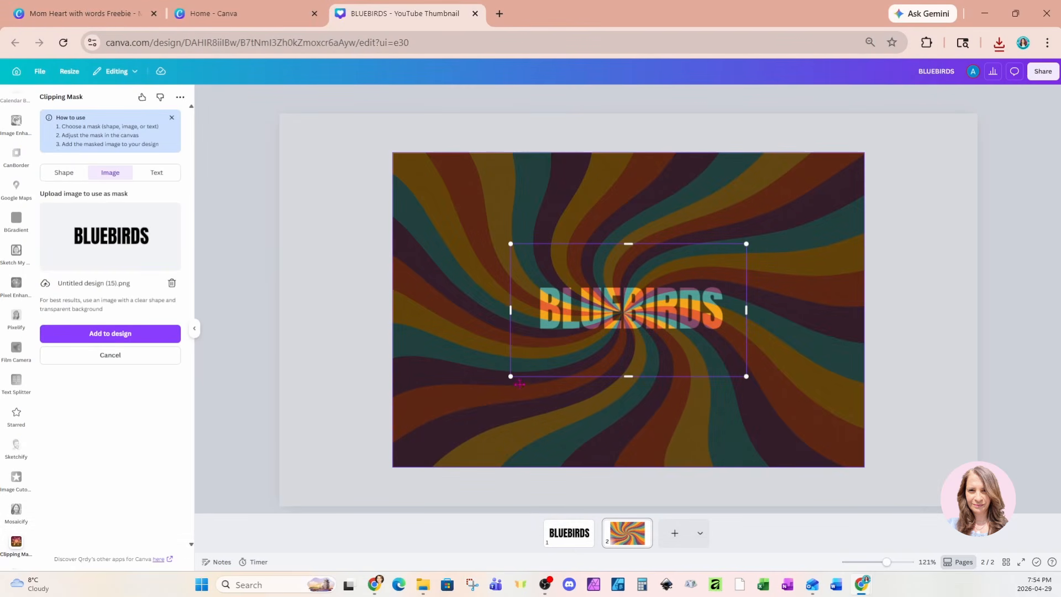
- Enlarge and reposition the BLUEBIRDS mask over the swirl, and add the masked image to the design
drag(510, 376, 454, 408)
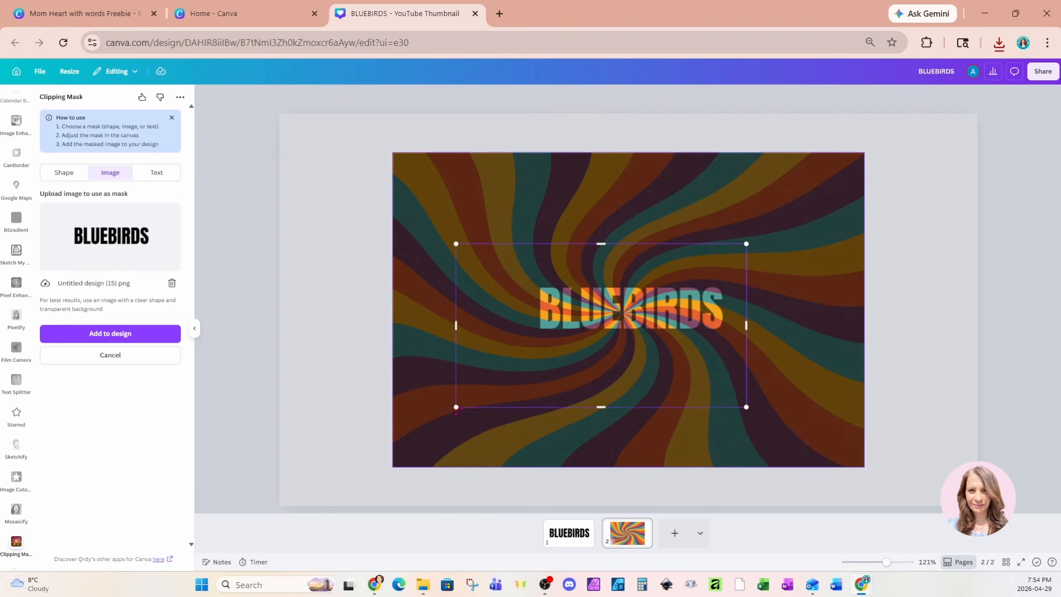
drag(746, 243, 819, 201)
drag(706, 325, 655, 346)
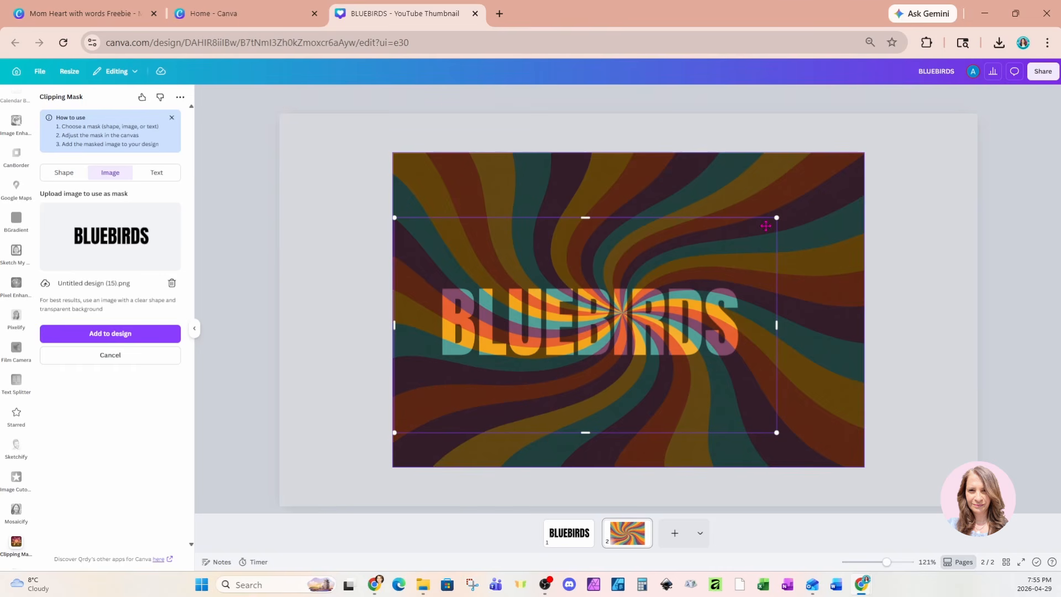
click(147, 335)
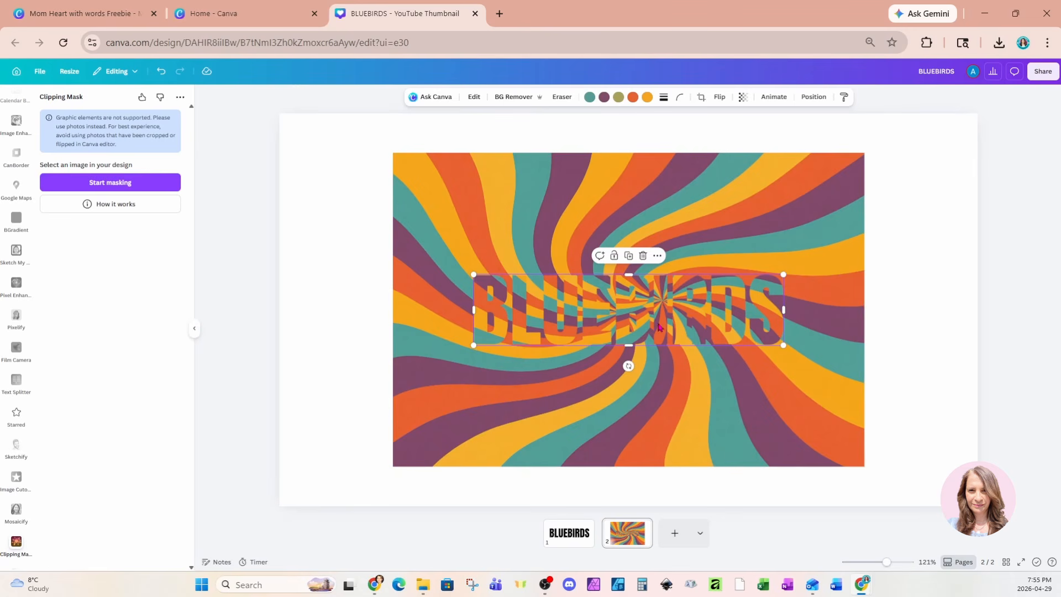
- Move the swirl-filled BLUEBIRDS image onto a new third page and enlarge it to nearly the page width
drag(661, 320, 676, 544)
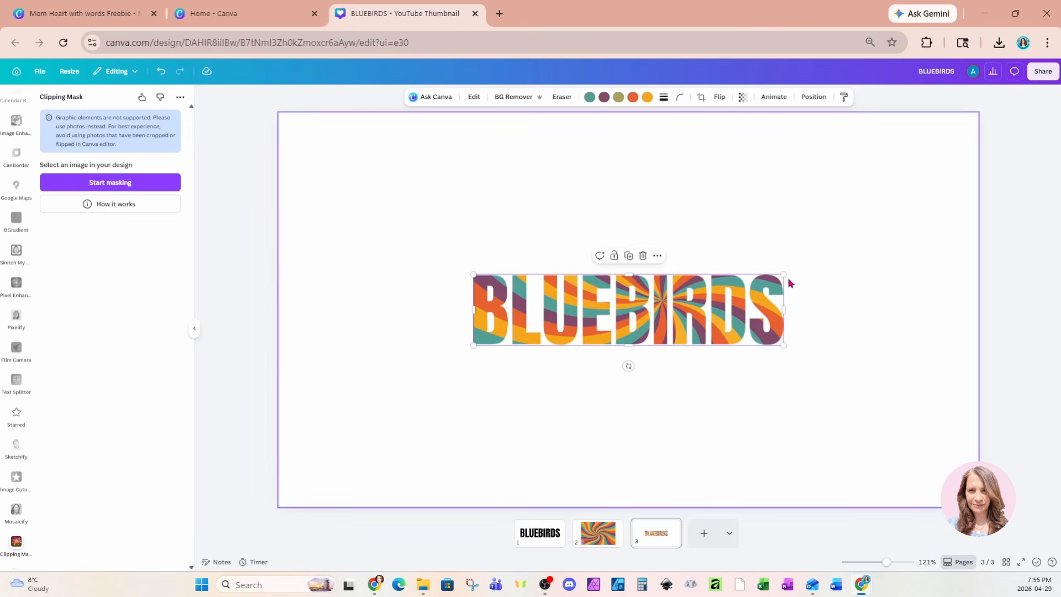
drag(784, 273, 906, 350)
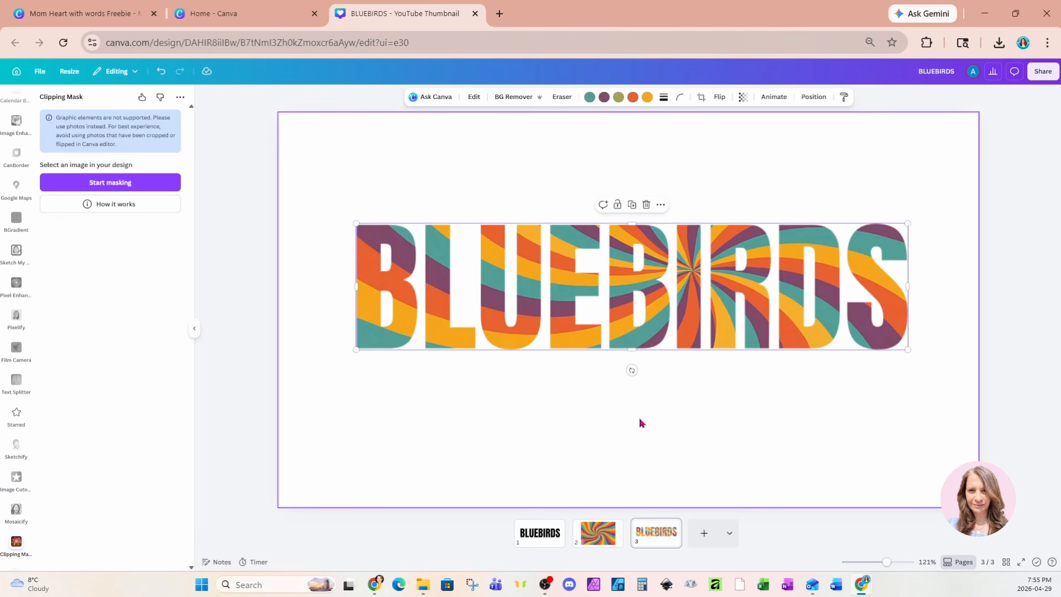
- Add a straight line running diagonally across BLUEBIRDS, from below the middle of the B to the upper part of the S, overhanging both ends
key(l)
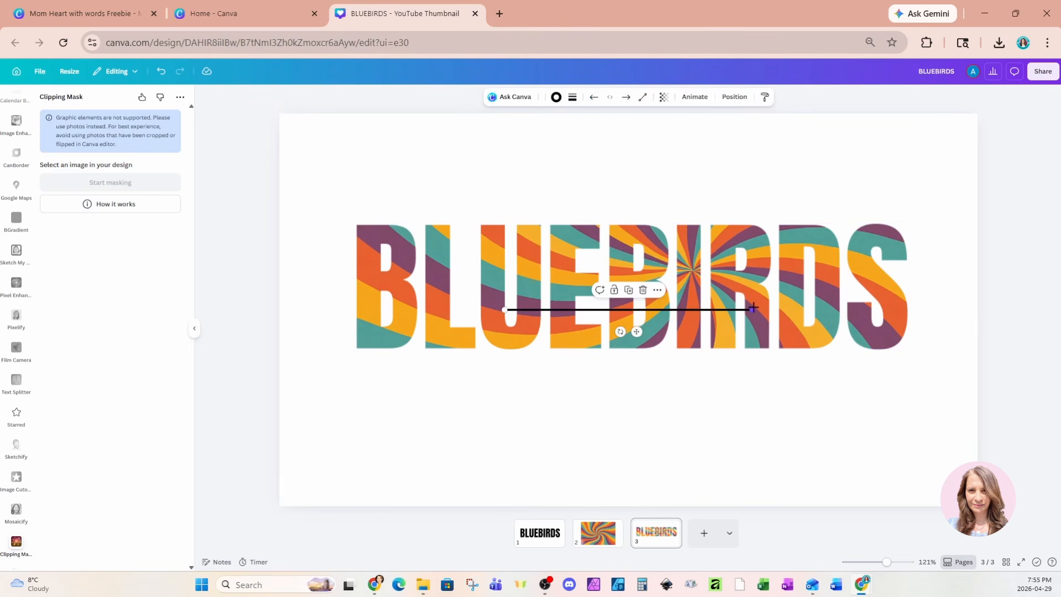
drag(753, 308, 905, 244)
drag(504, 311, 345, 332)
drag(908, 245, 925, 245)
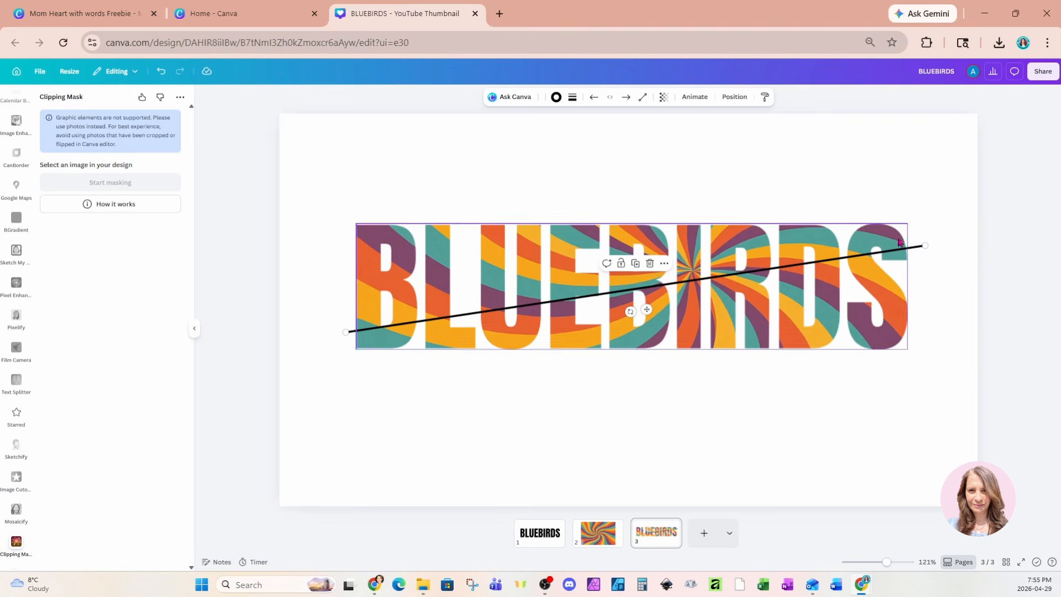
- Make the diagonal line white with a stroke weight of 10, and deselect it
click(557, 98)
click(99, 167)
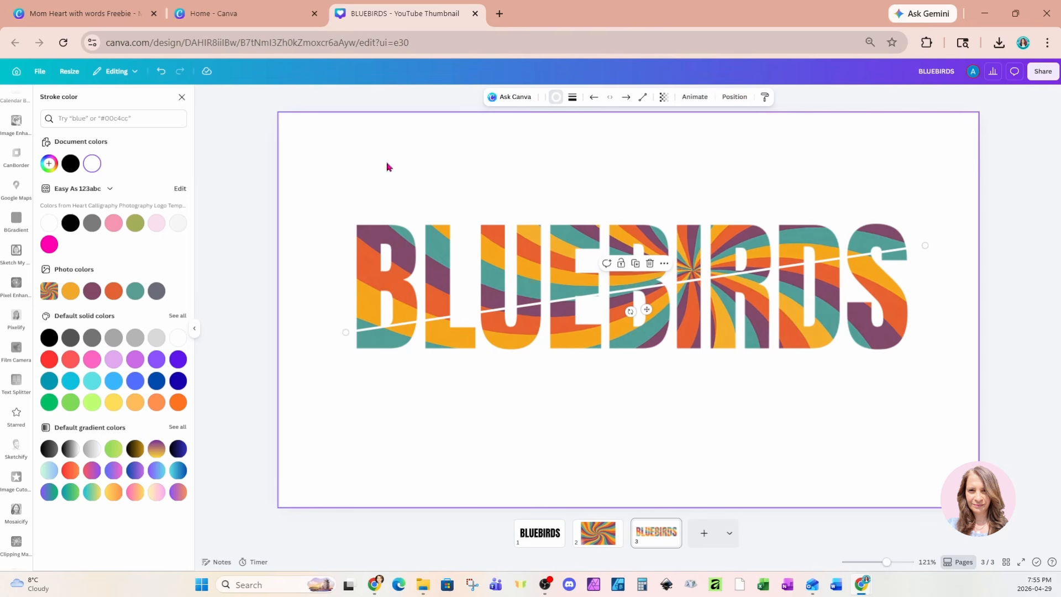
click(573, 99)
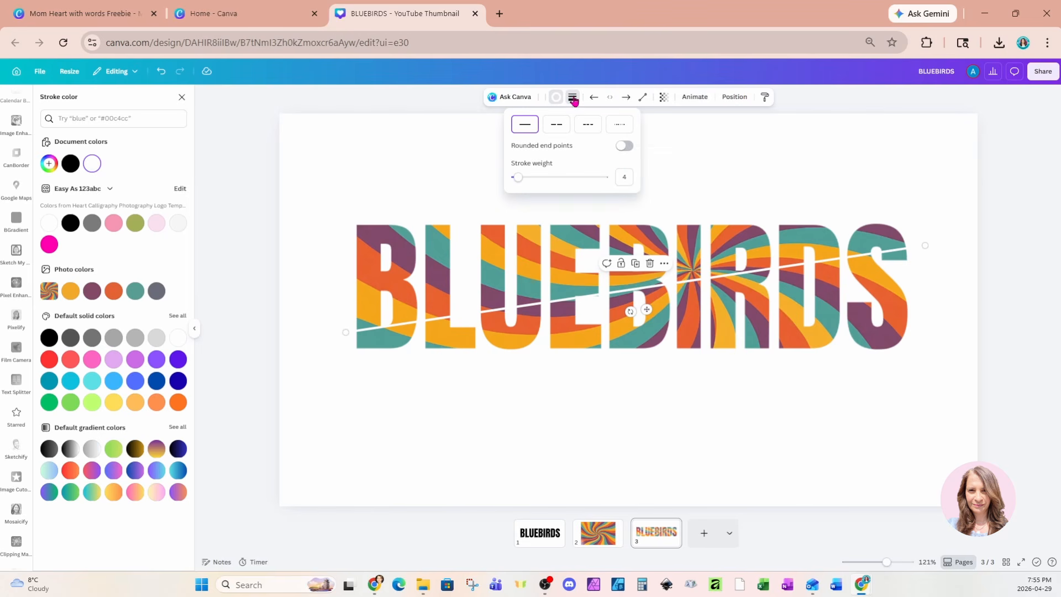
click(624, 177)
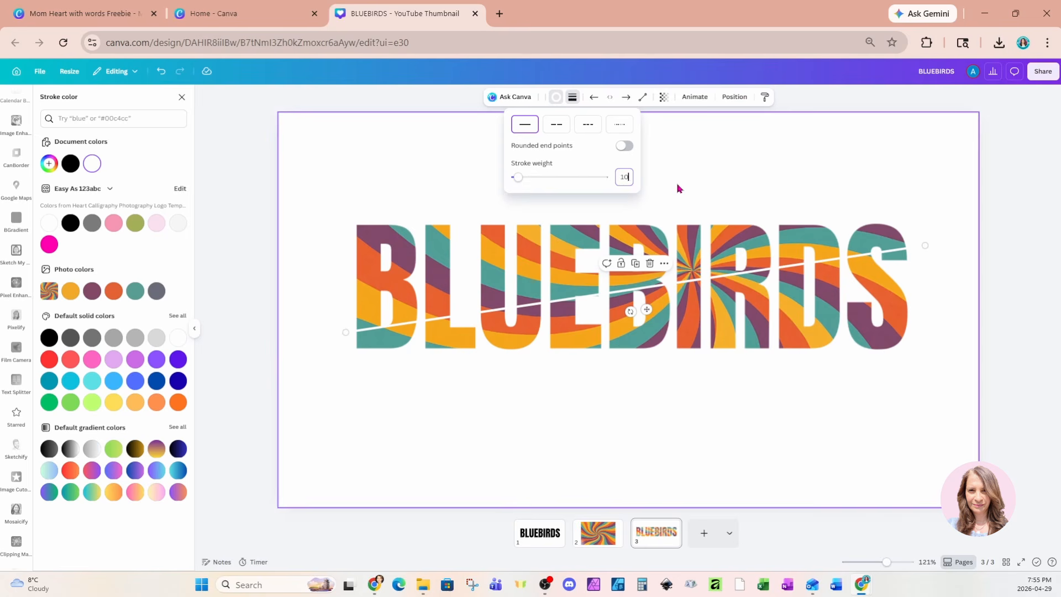
key(Return)
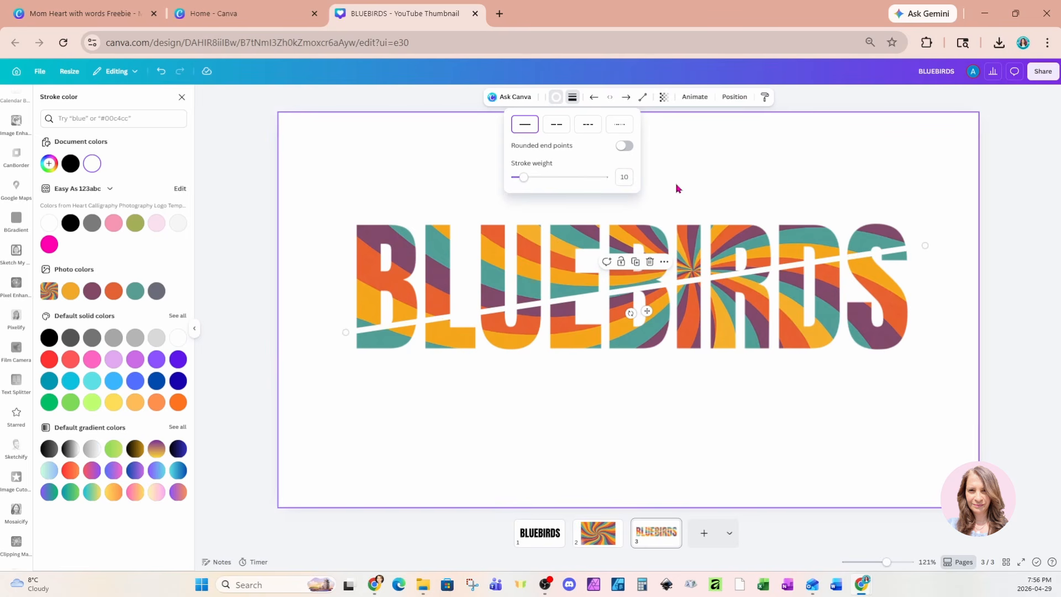
click(870, 157)
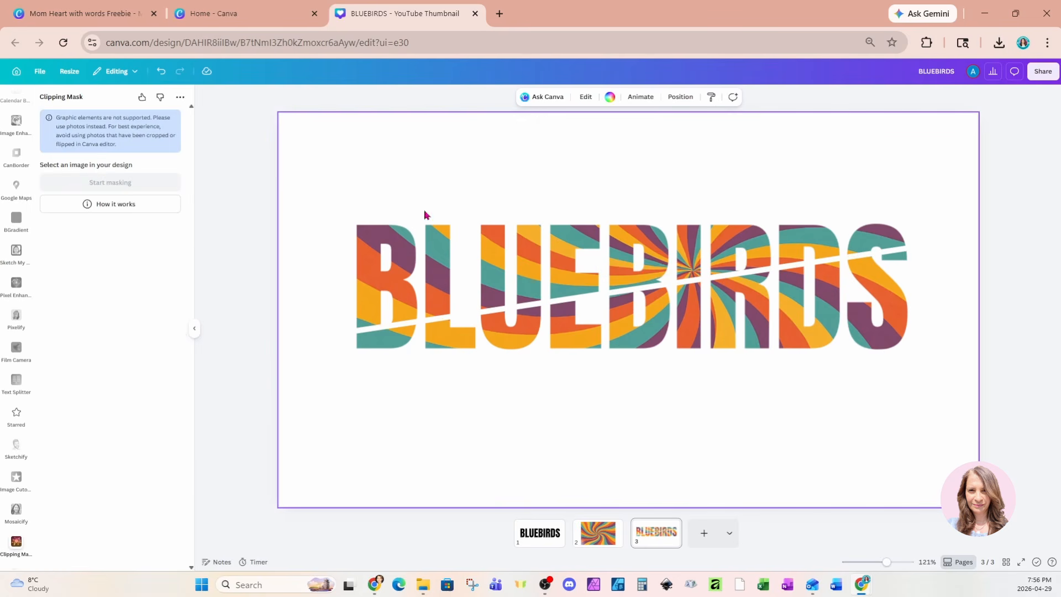
- Rotate the BLUEBIRDS image and its white line together until the line is horizontal, and enlarge both to about nine tenths of the page width
drag(318, 184, 968, 408)
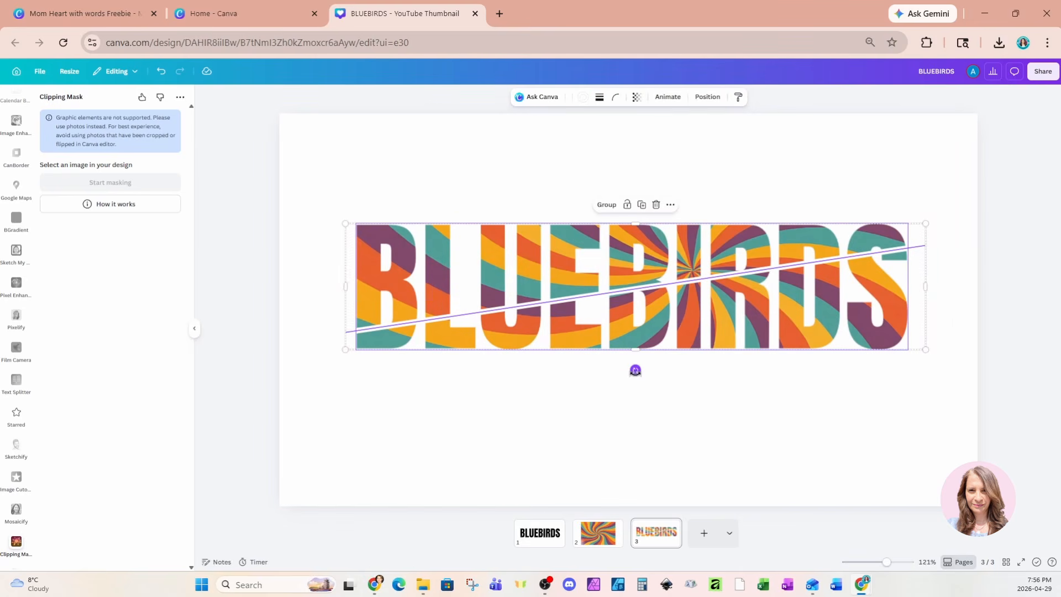
drag(635, 370, 624, 382)
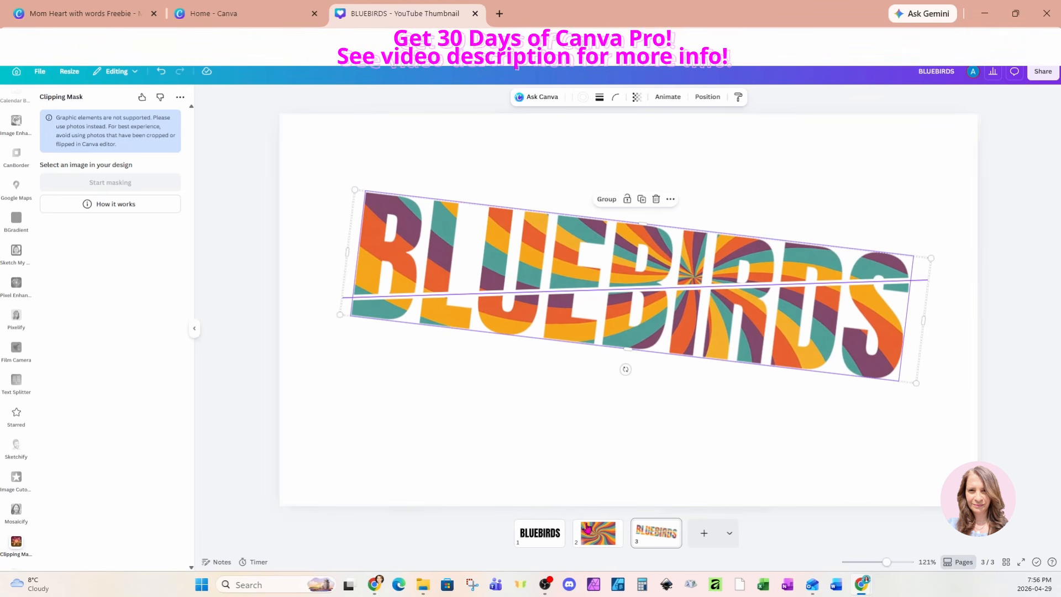
drag(298, 208, 1003, 398)
drag(732, 374, 719, 219)
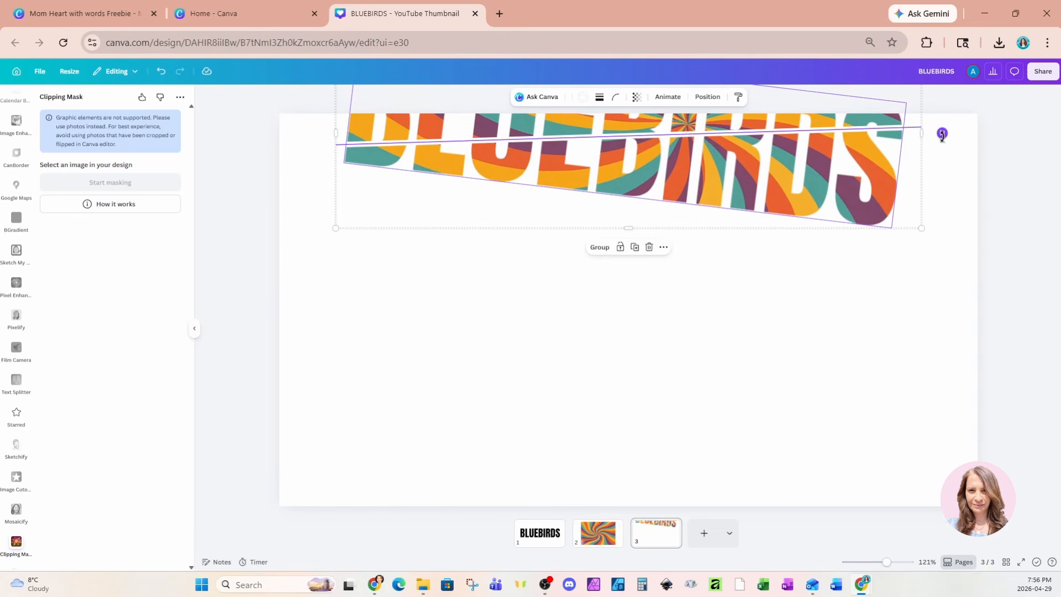
drag(942, 134, 942, 145)
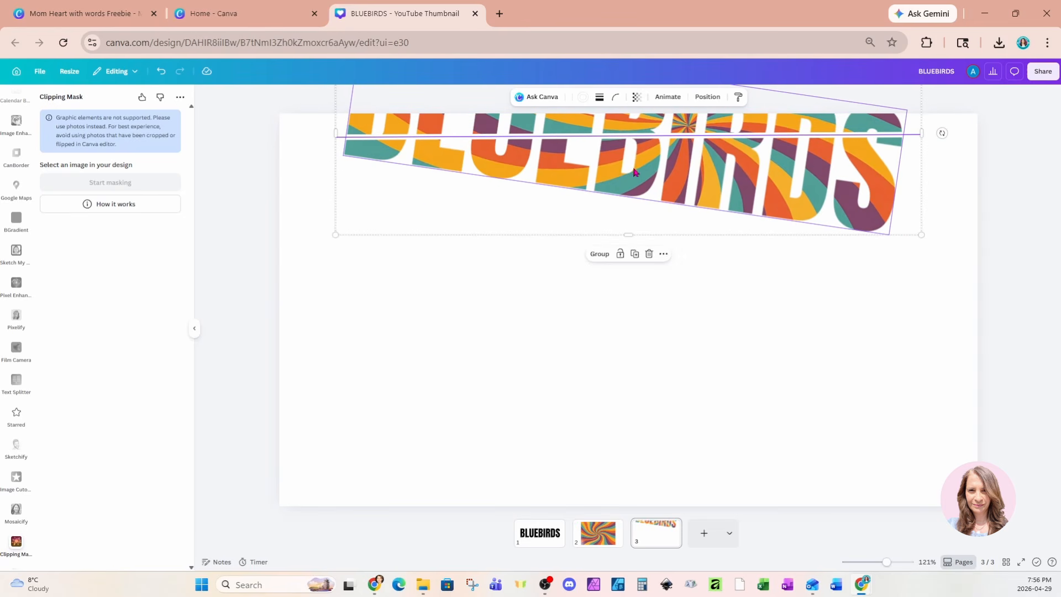
drag(634, 173, 615, 357)
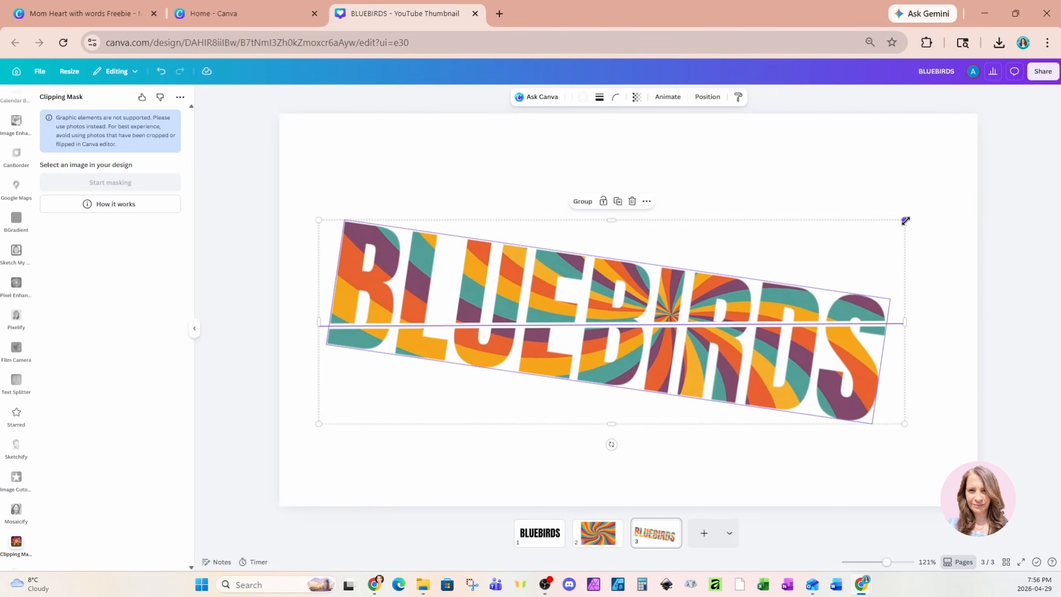
drag(904, 220, 953, 204)
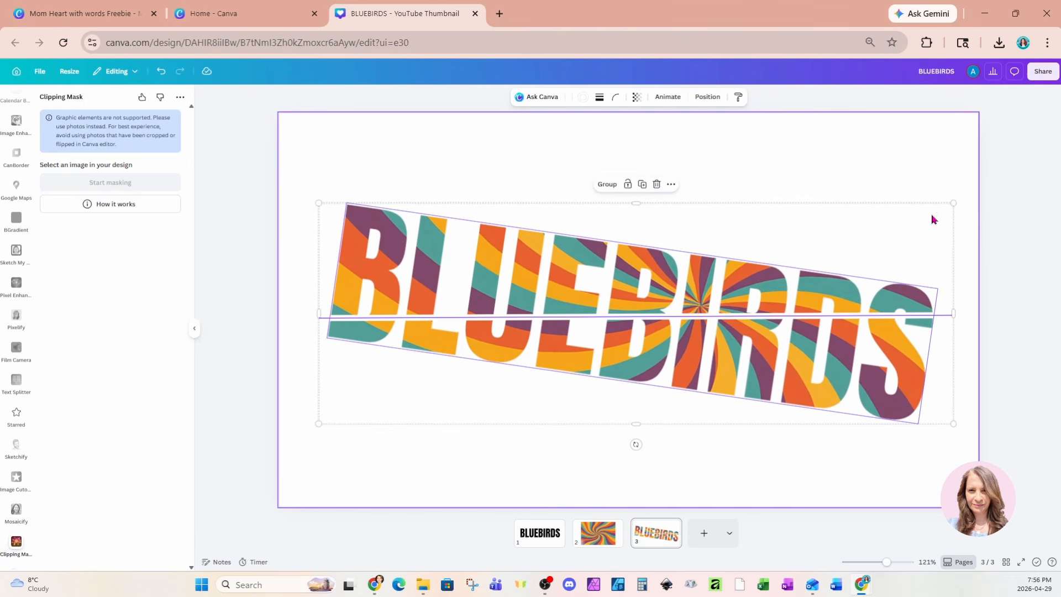
- Download only the current page, page 3, as a PNG with a transparent background
click(1040, 74)
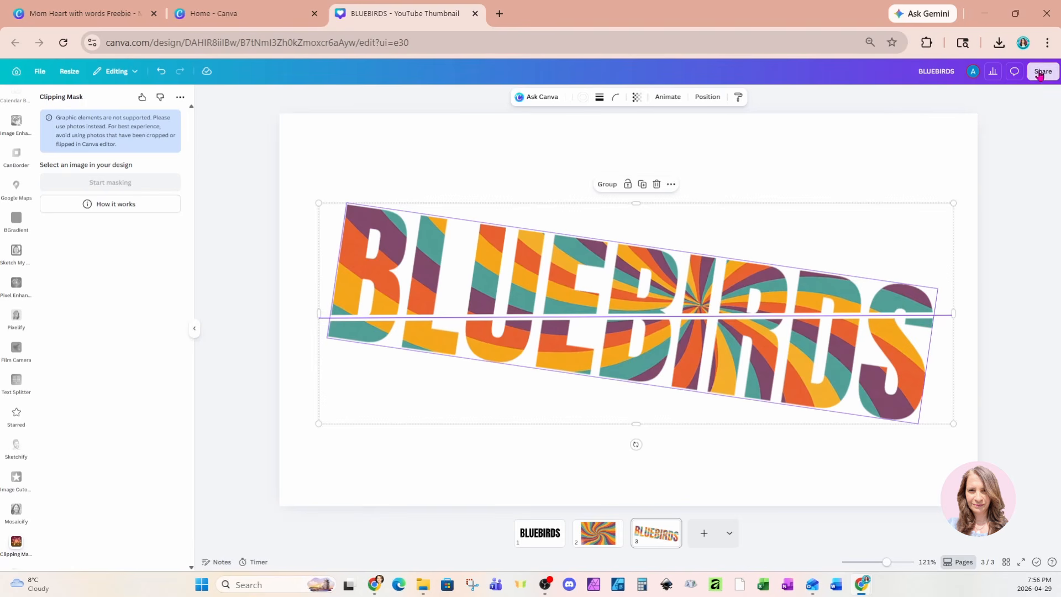
click(902, 285)
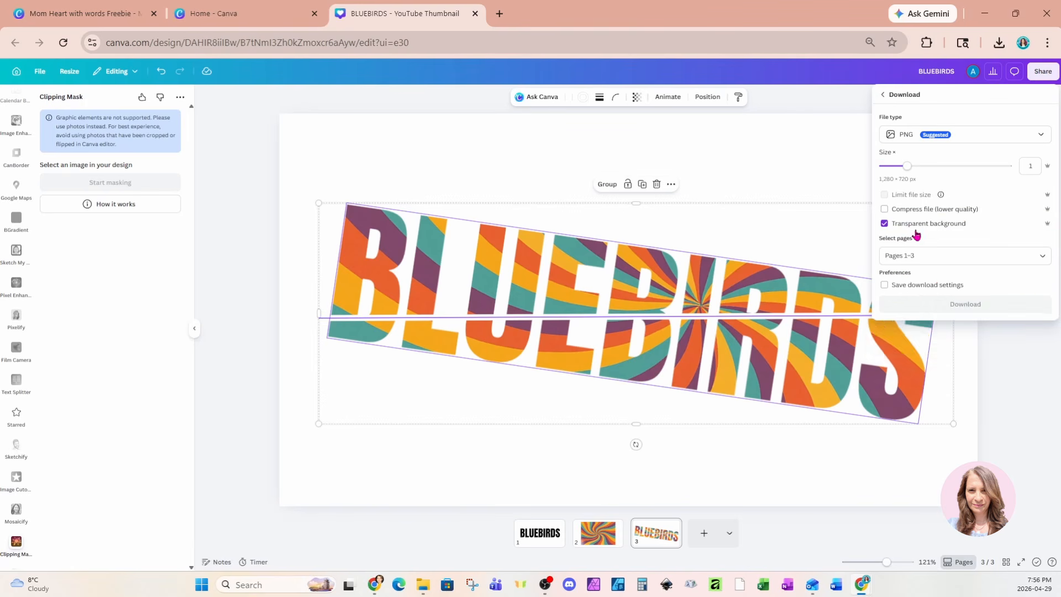
click(922, 255)
click(910, 299)
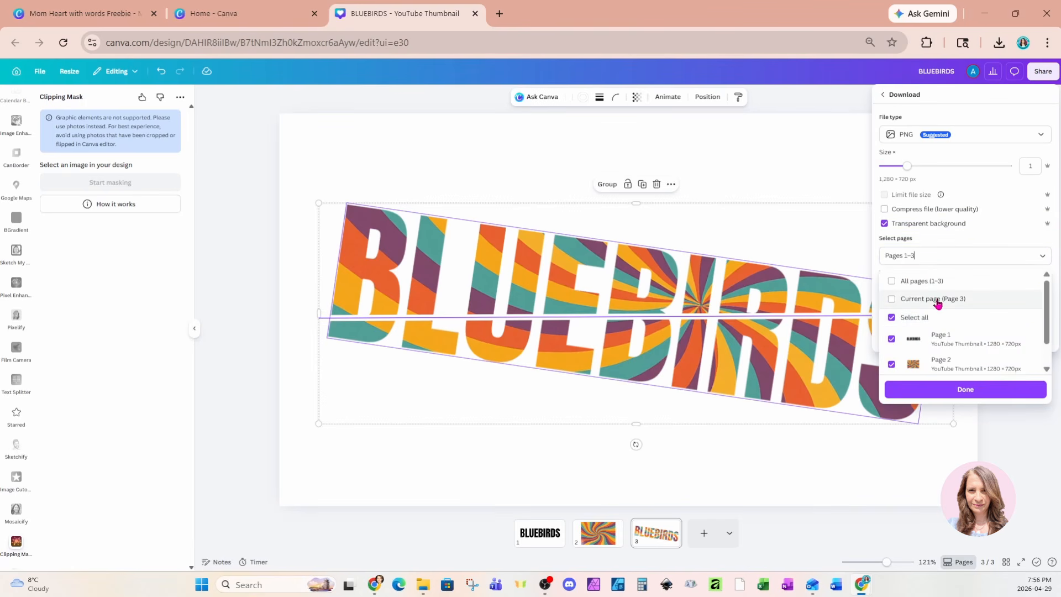
click(909, 395)
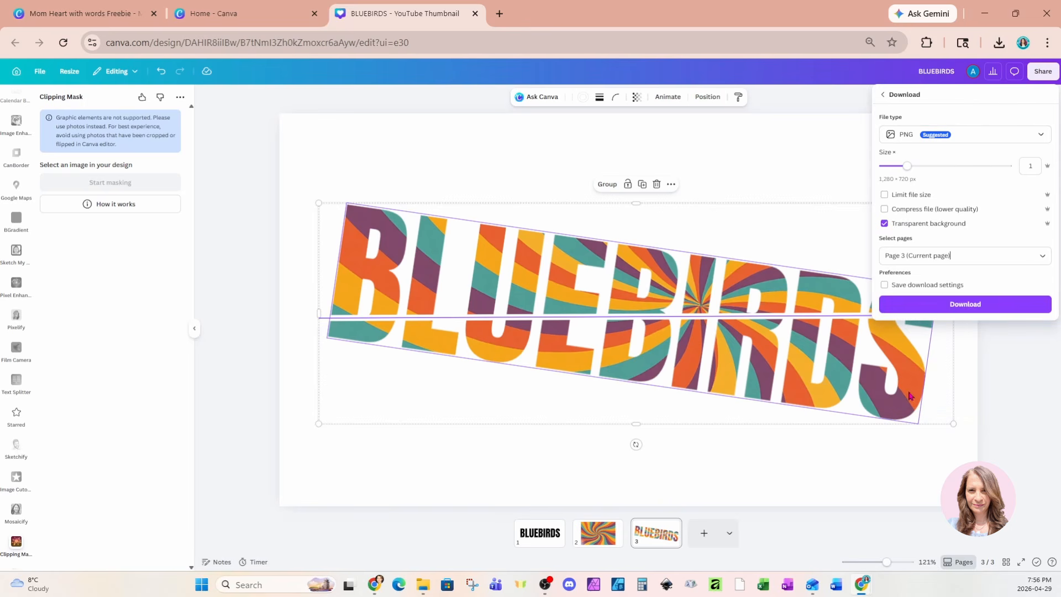
click(908, 309)
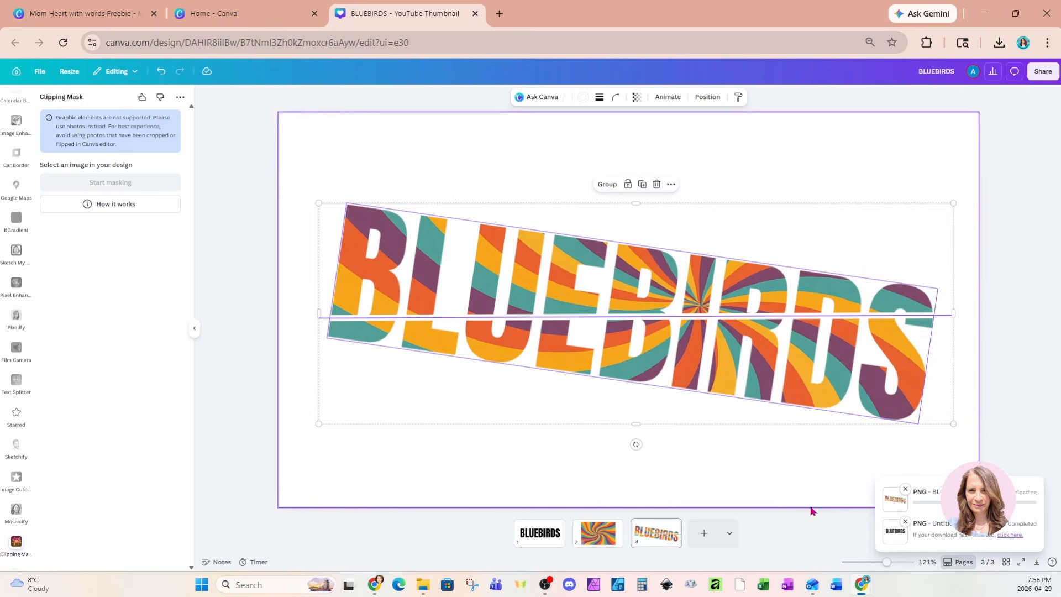
- Add a fourth page, place the downloaded BLUEBIRDS (4).png on it, and remove the image's background
click(706, 546)
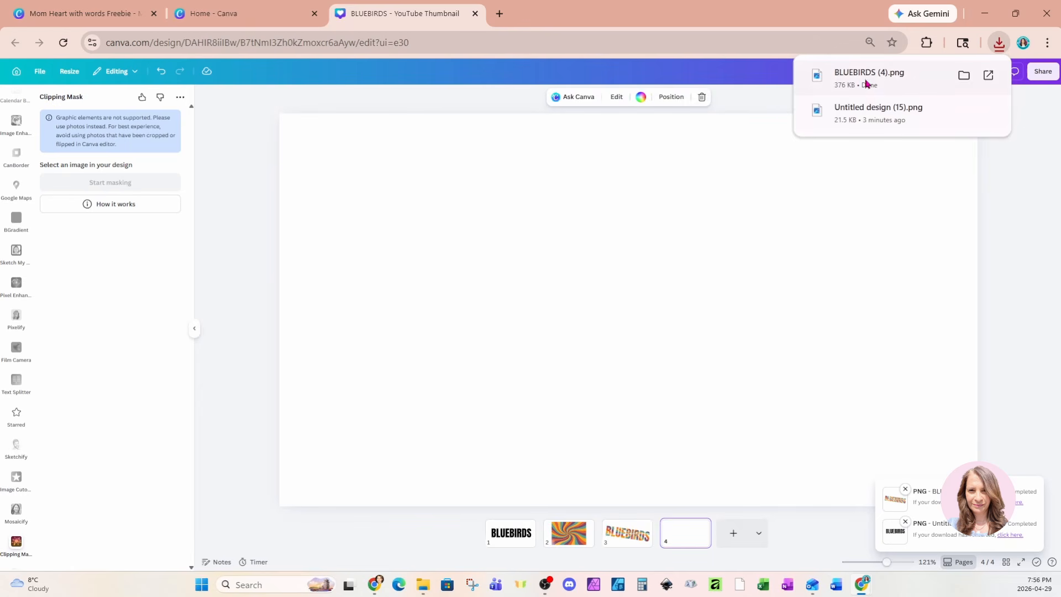
drag(823, 77, 523, 331)
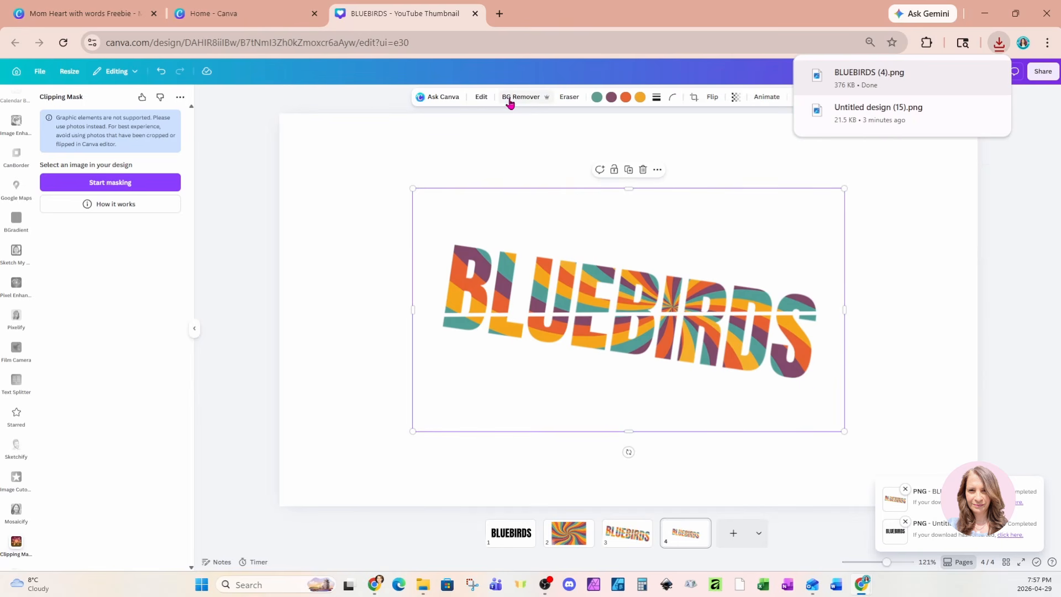
click(532, 103)
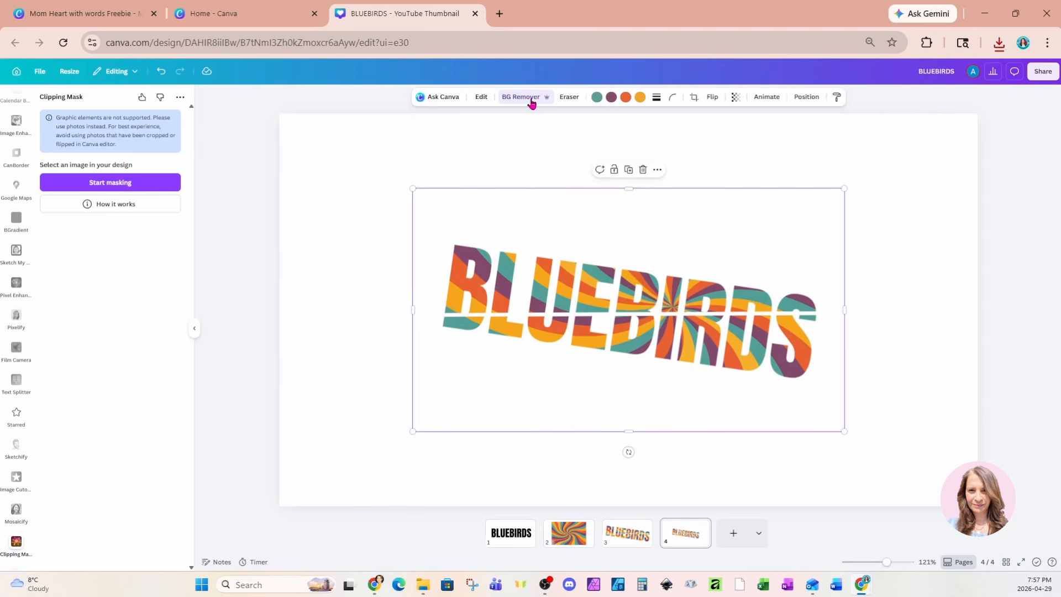
- Set the fourth page's background to the light pink brand colour
click(897, 147)
click(610, 97)
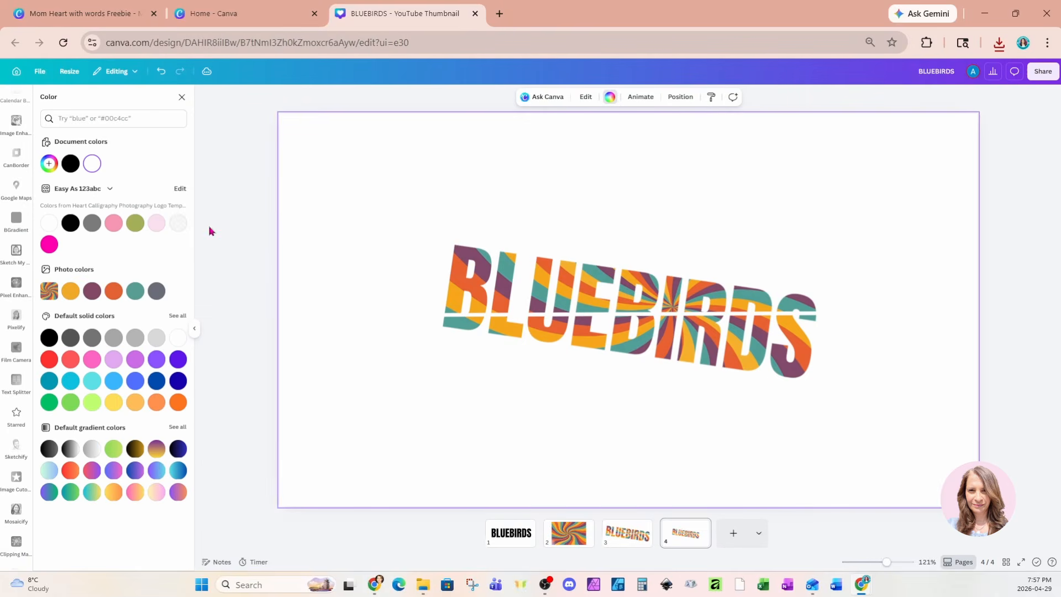
click(157, 224)
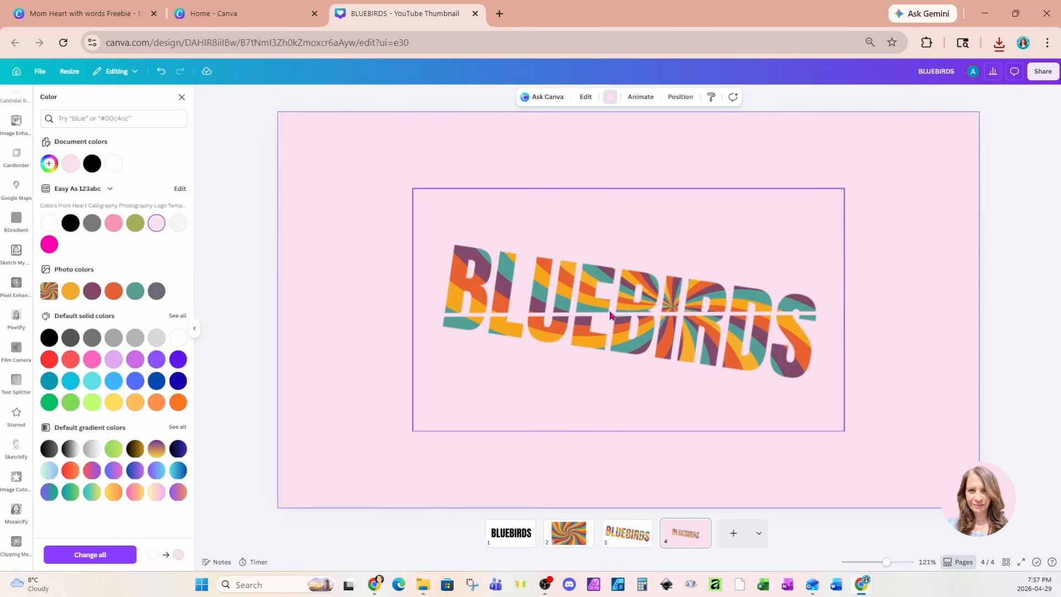
- Duplicate the BLUEBIRDS image and enlarge both copies to nearly the page width, with the duplicate aligned exactly over the original
click(664, 258)
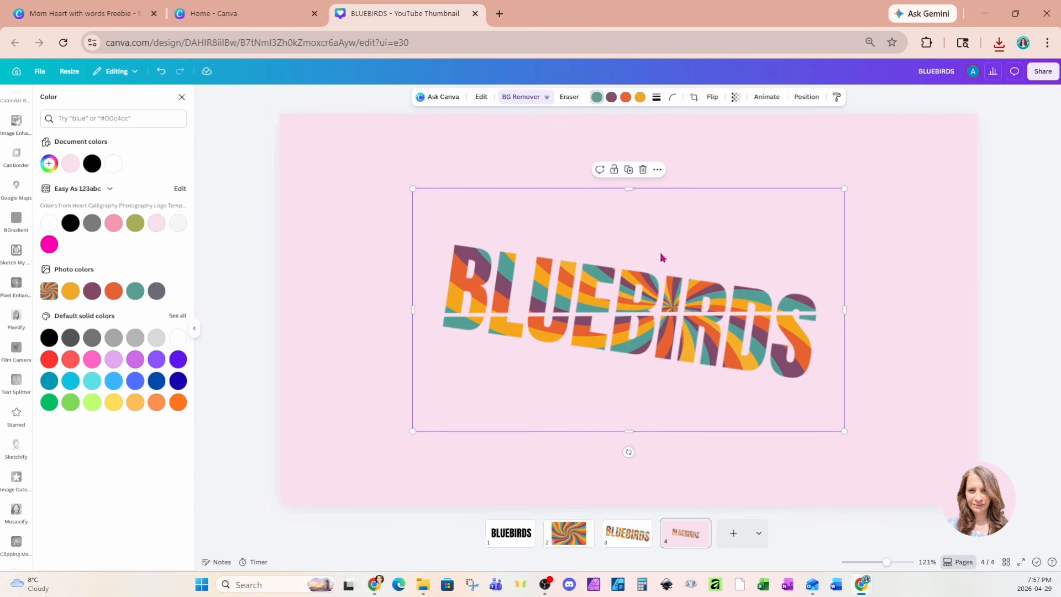
click(630, 171)
drag(325, 247, 917, 420)
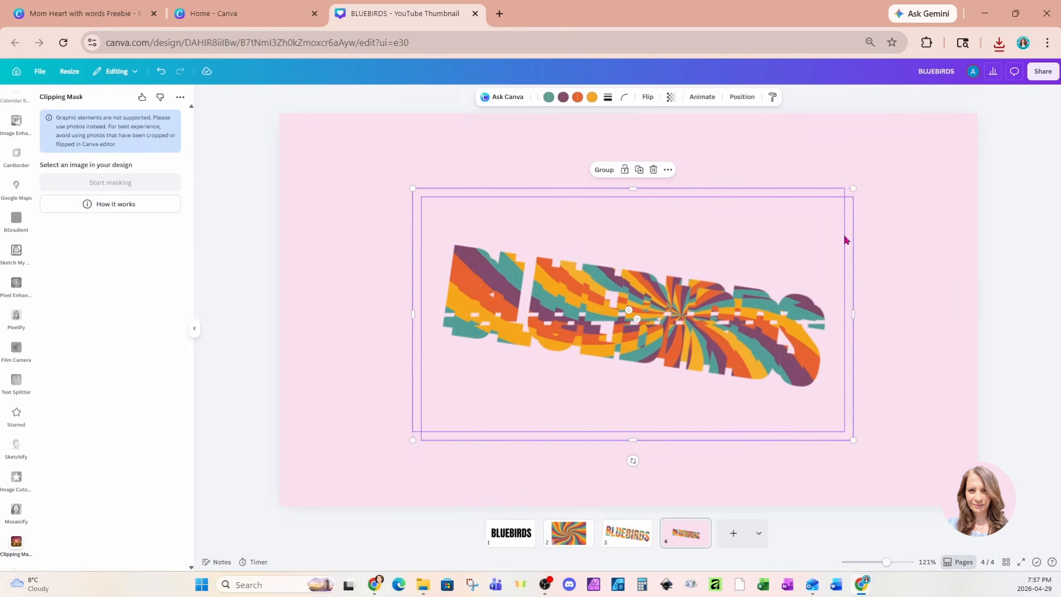
drag(853, 198, 955, 124)
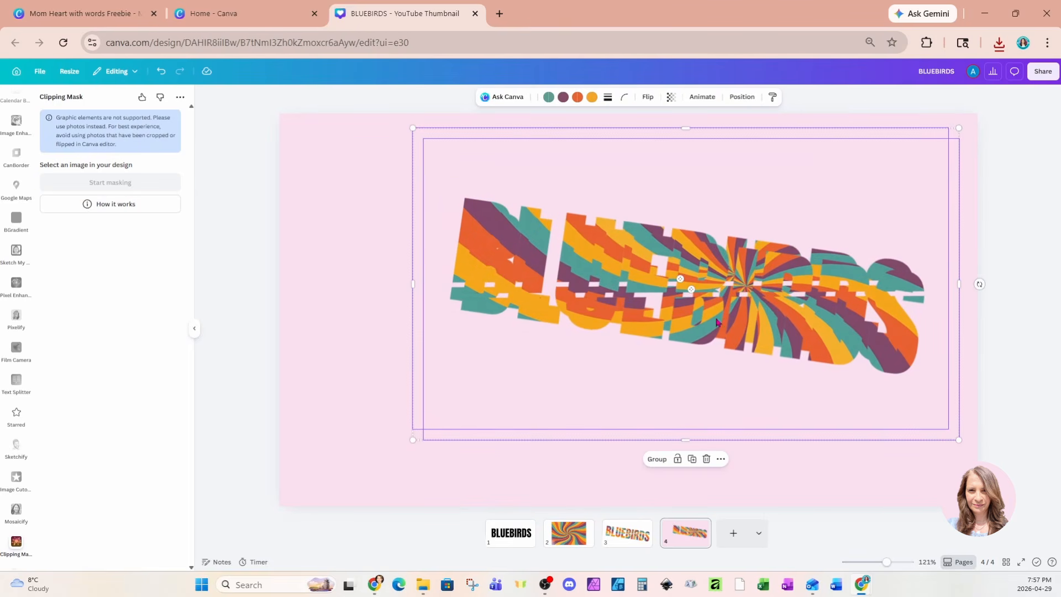
drag(411, 440, 288, 512)
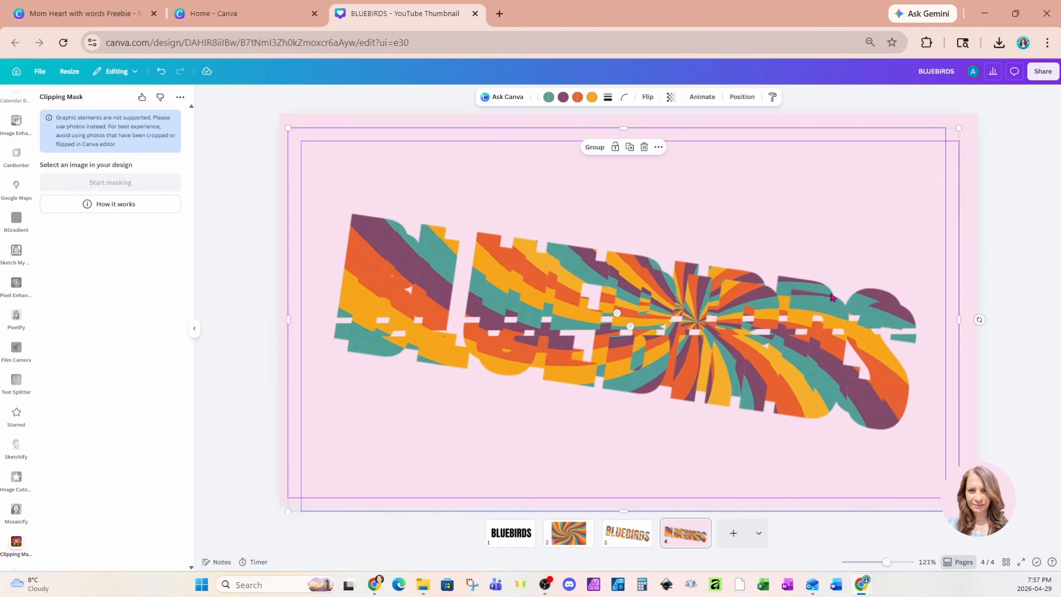
click(973, 265)
mouse_move(752, 347)
mouse_down()
mouse_move(756, 334)
mouse_move(741, 335)
mouse_up()
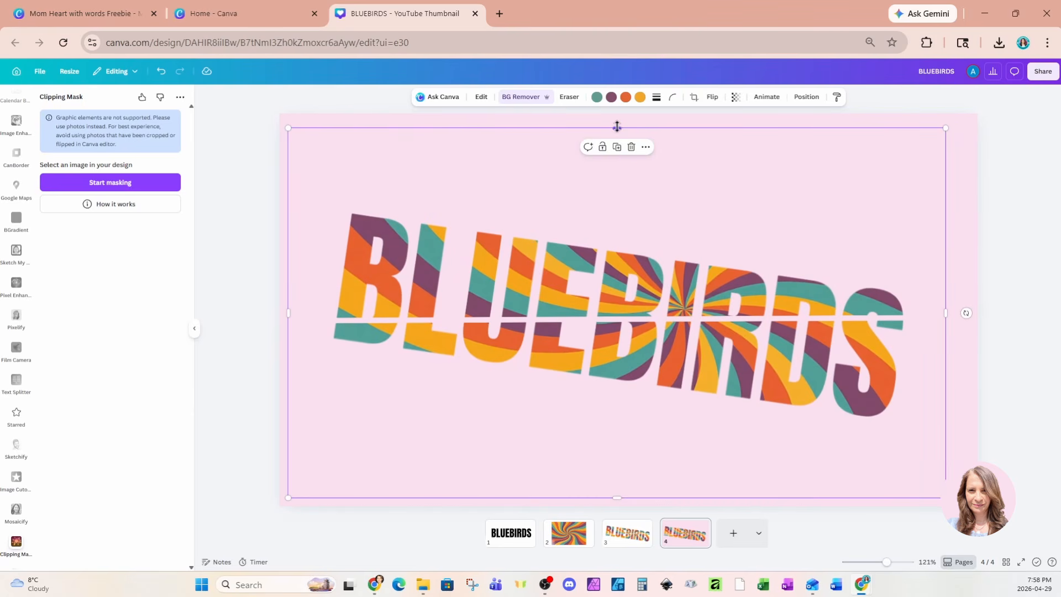
- Crop one BLUEBIRDS copy to the part below the horizontal gap and the other copy to the part above it
drag(617, 128, 621, 319)
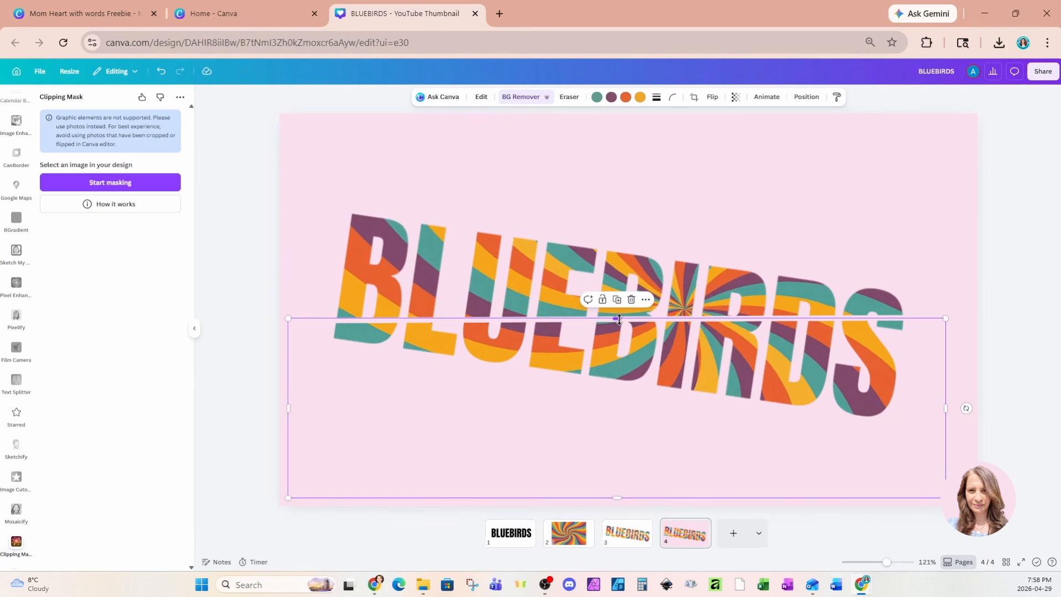
click(593, 270)
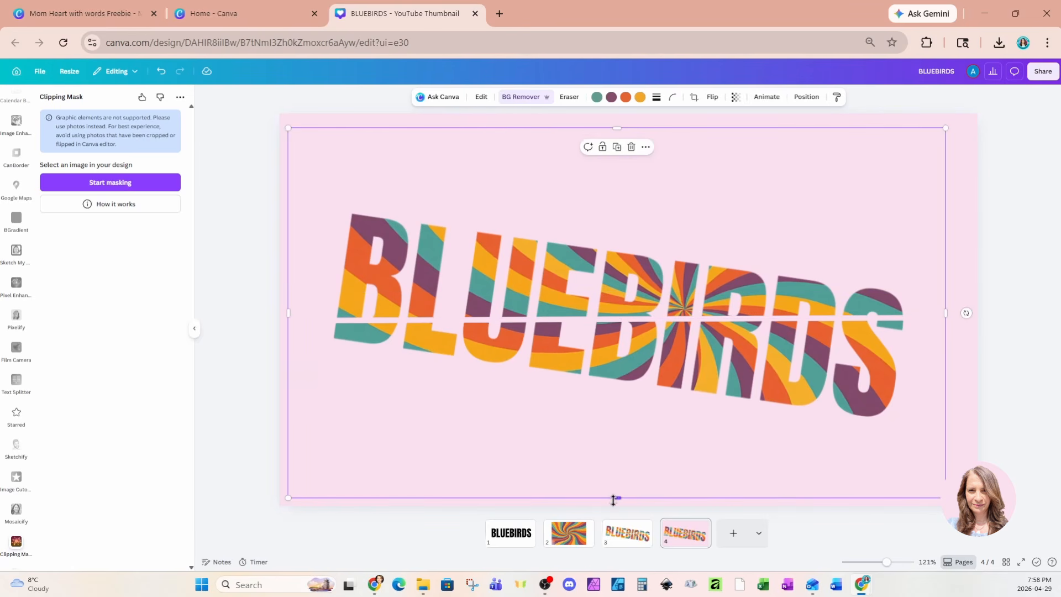
drag(615, 498, 608, 320)
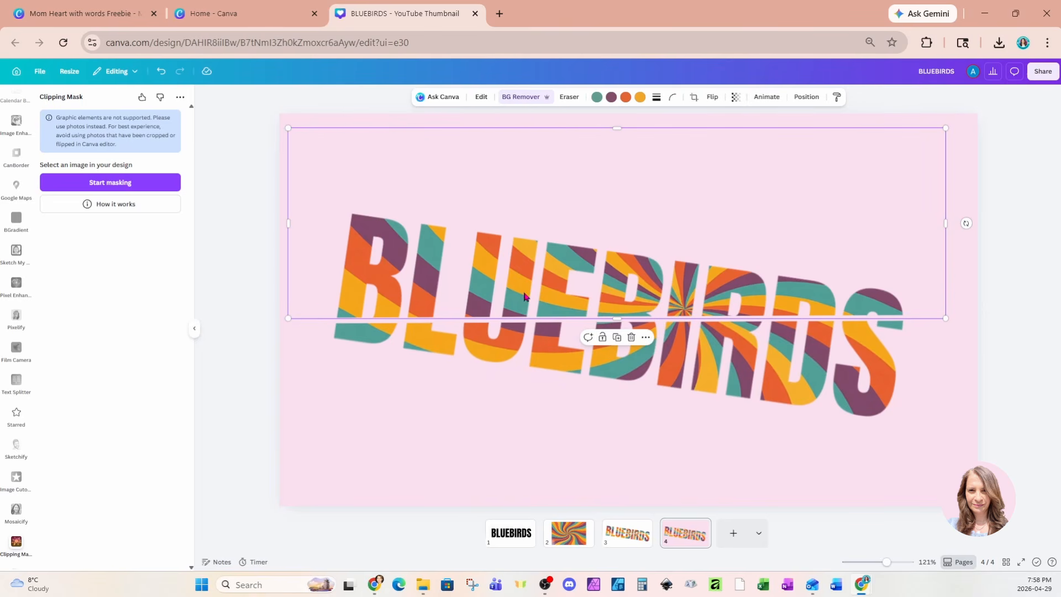
- Apply the Custom Duotone filter to the lower half of BLUEBIRDS
click(731, 392)
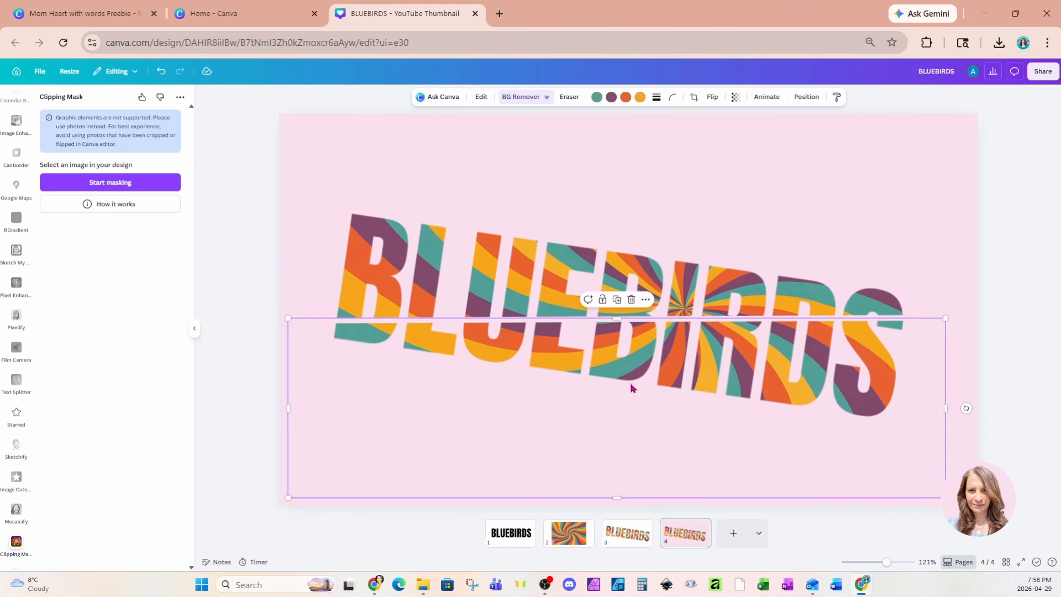
click(476, 97)
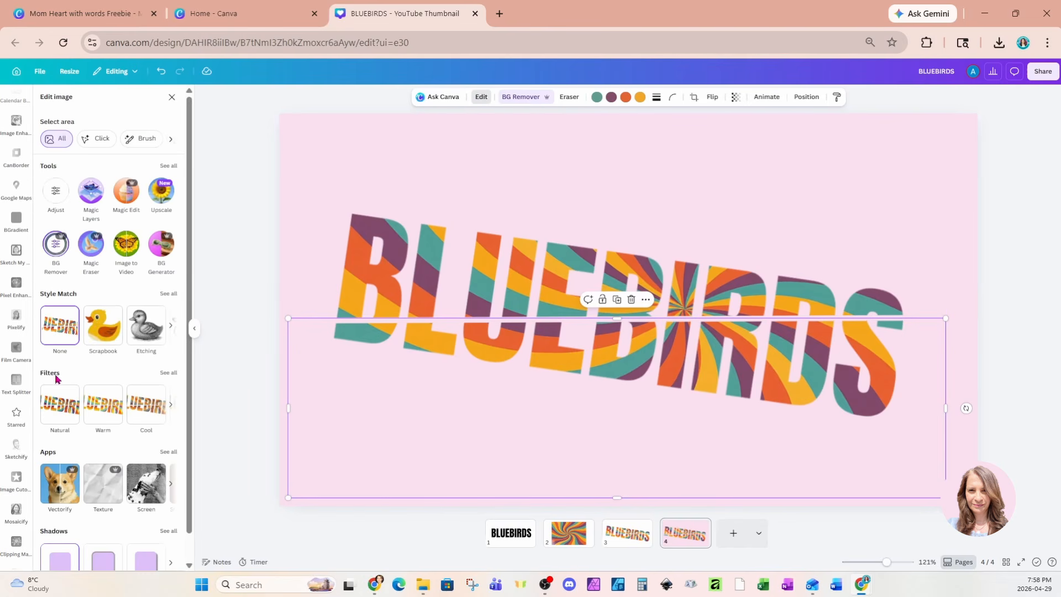
click(169, 373)
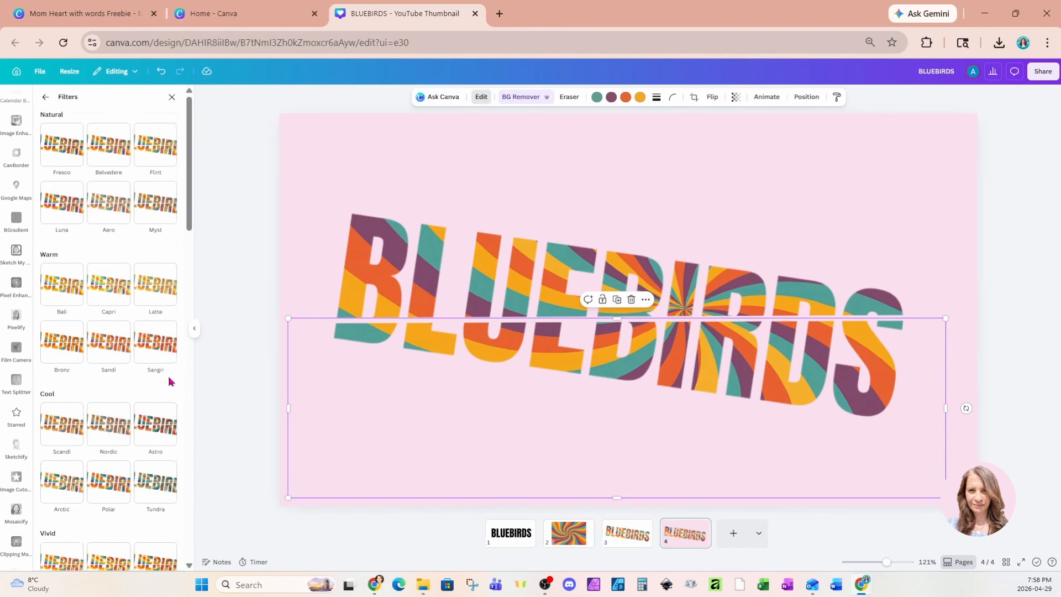
scroll(163, 387, down, 5)
scroll(158, 394, down, 8)
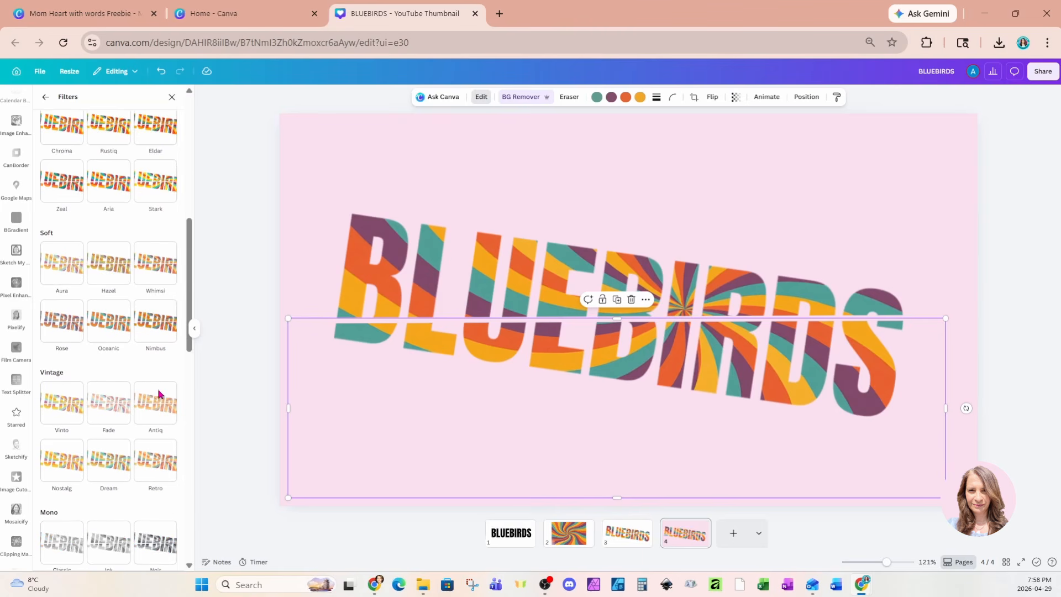
scroll(159, 394, down, 3)
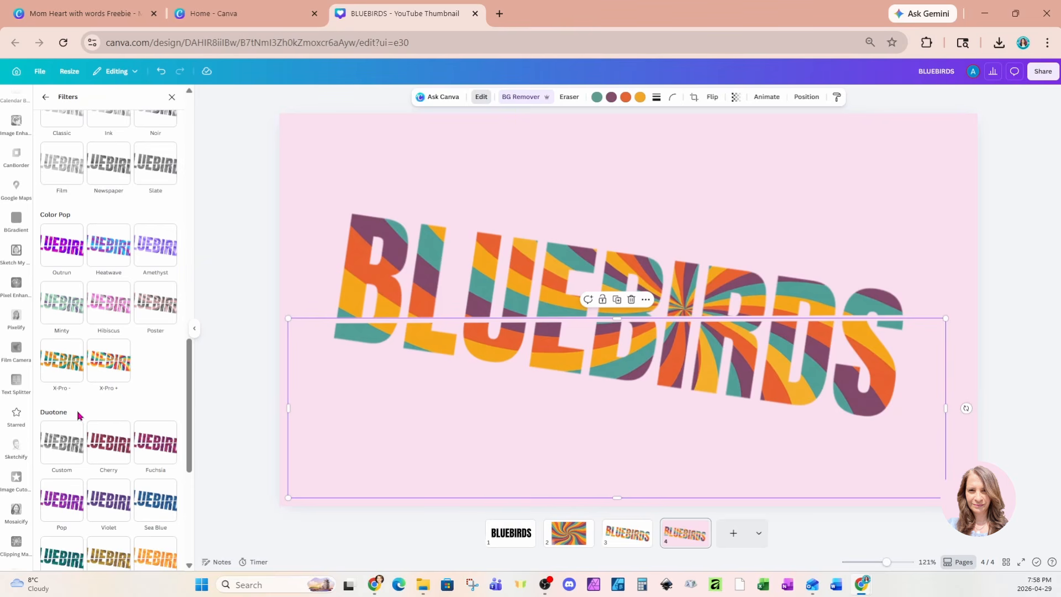
click(53, 449)
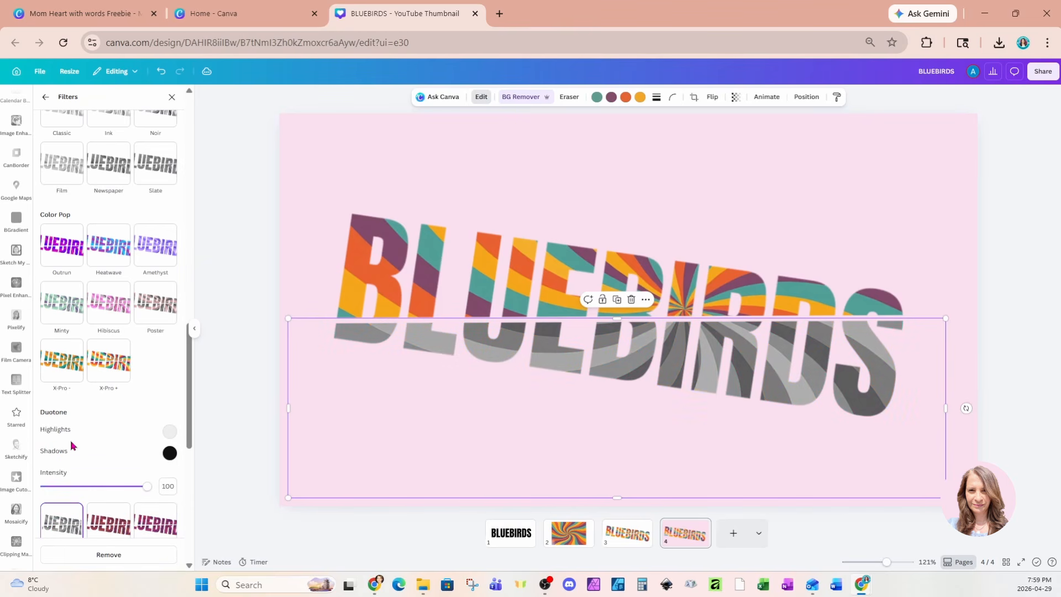
- Set the lower half's duotone shadows colour to grey #A9A9A9
click(170, 453)
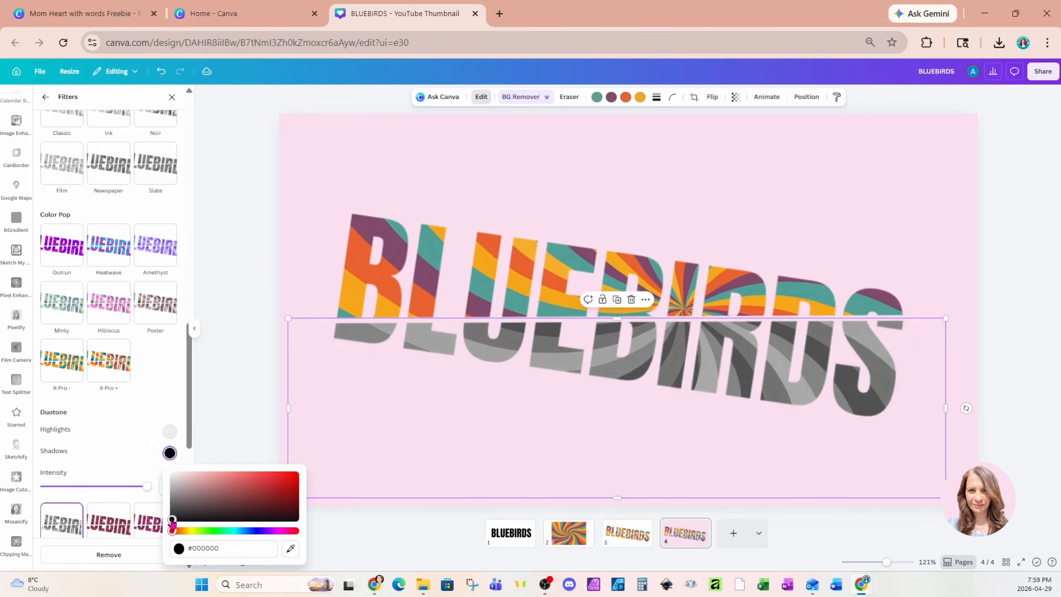
click(172, 518)
drag(172, 519, 158, 493)
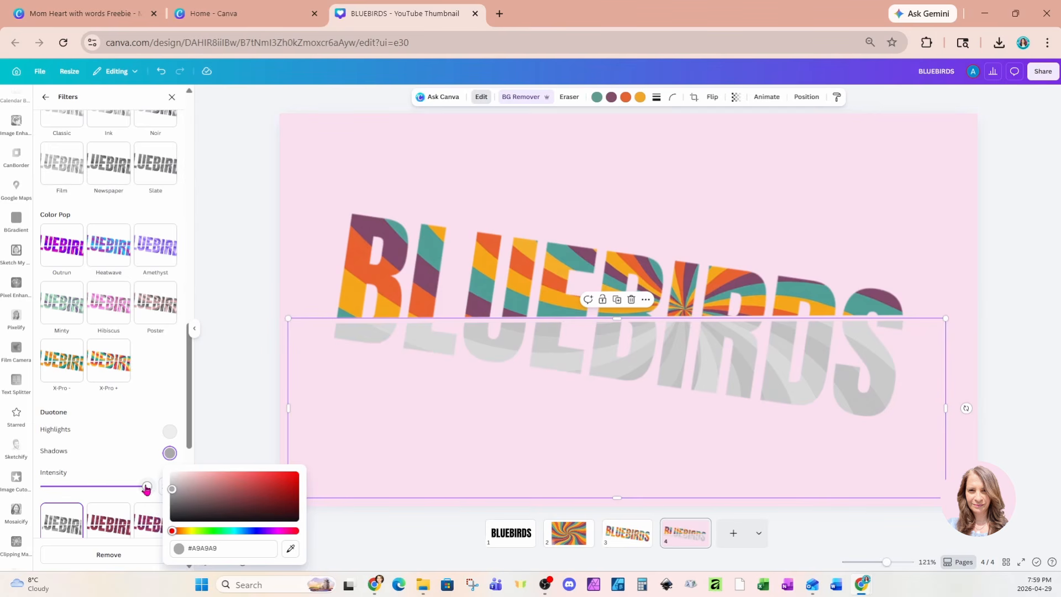
click(338, 191)
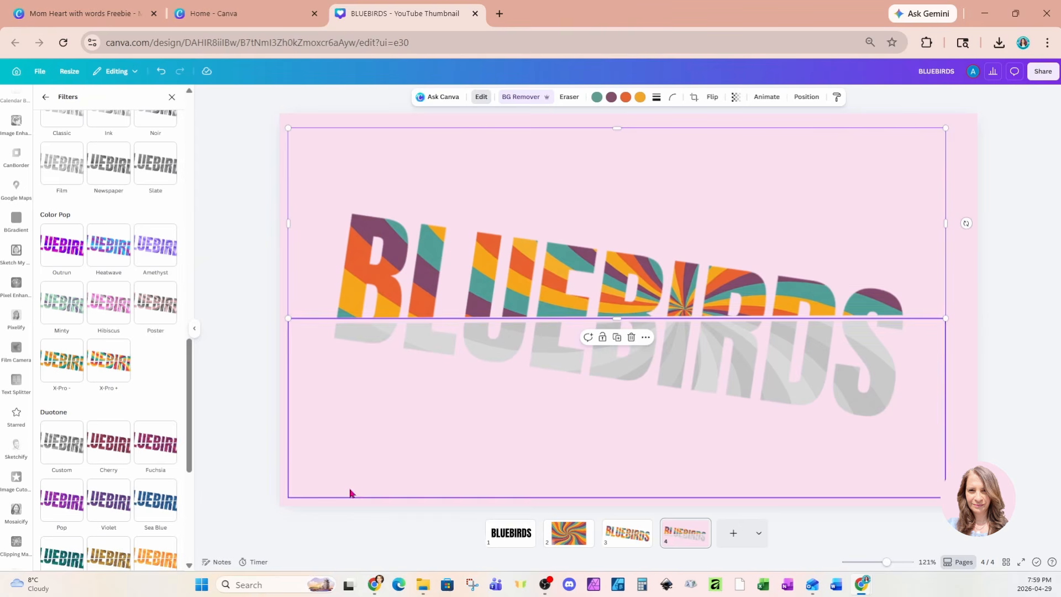
- Remove the light pink background from the fourth page
click(963, 247)
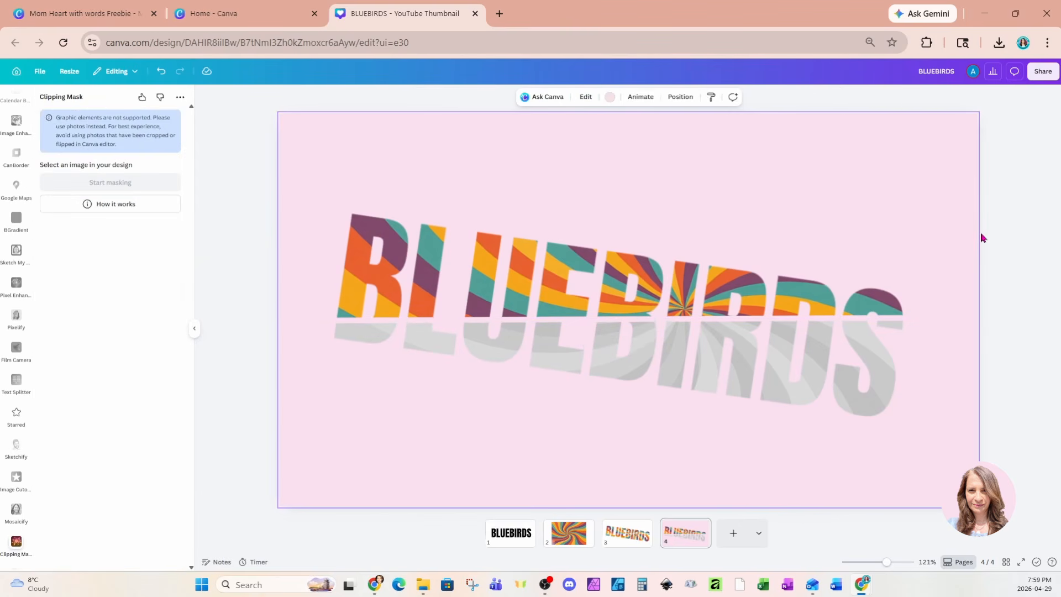
key(Delete)
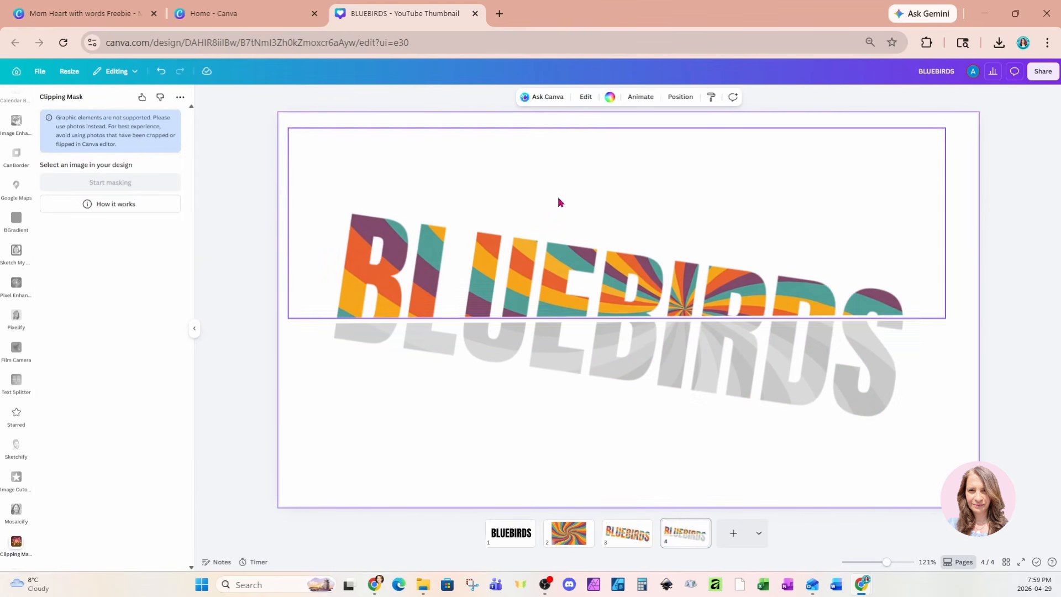
- Rotate both halves of BLUEBIRDS together counterclockwise until the word sits level and the gap runs diagonally
drag(233, 207, 966, 471)
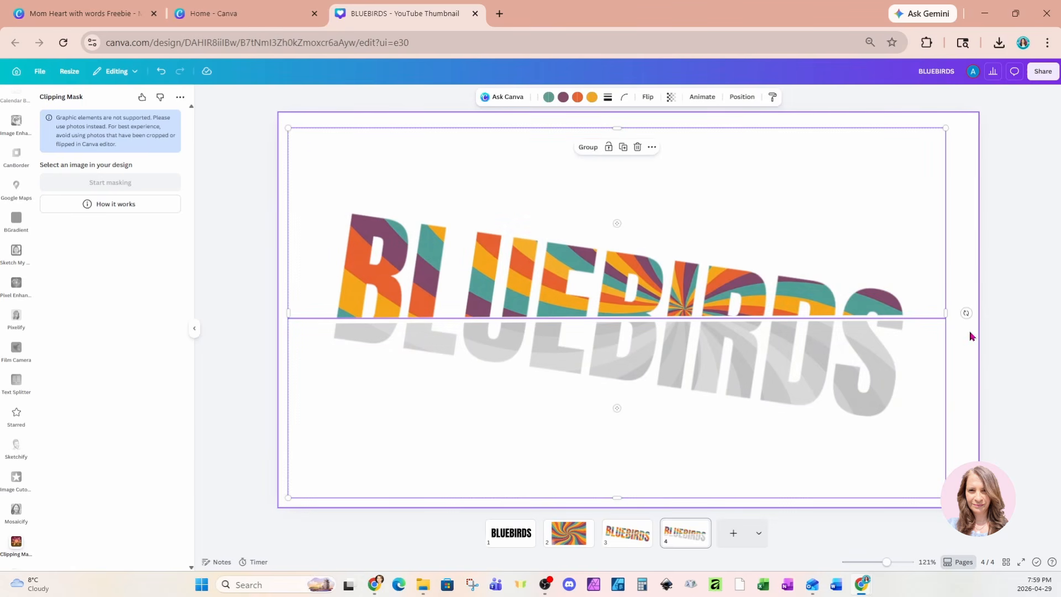
drag(966, 314, 957, 273)
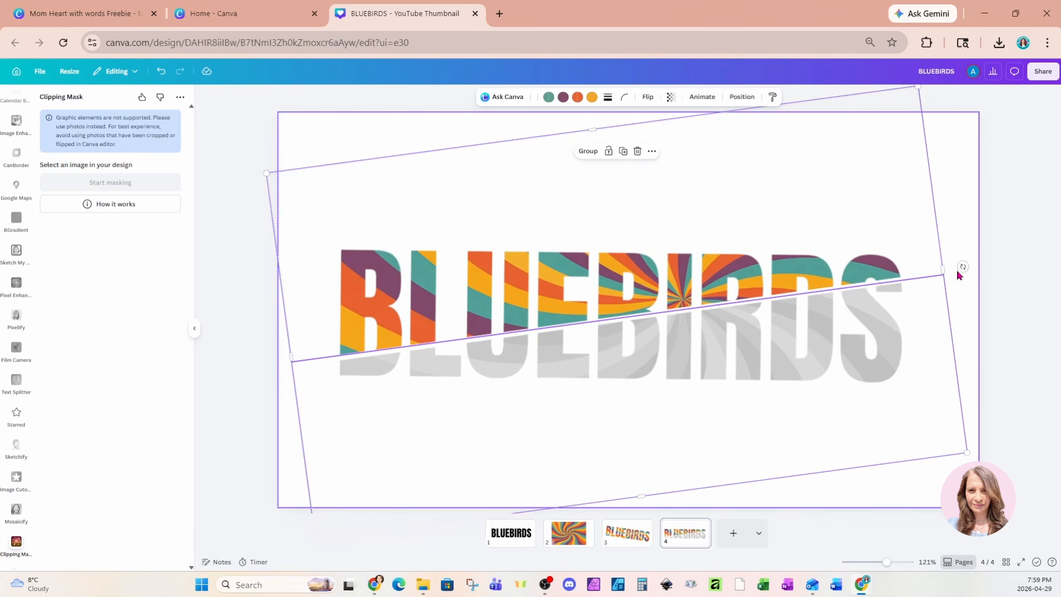
click(992, 264)
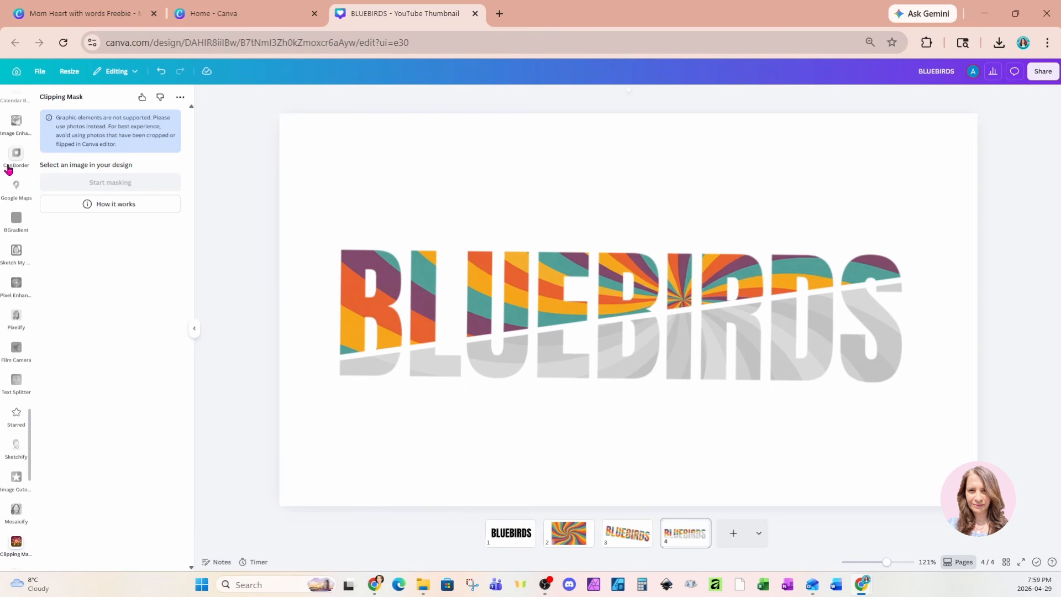
- Add a body text box reading BASEBALL below the BLUEBIRDS lettering
scroll(15, 182, down, 5)
scroll(15, 185, up, 10)
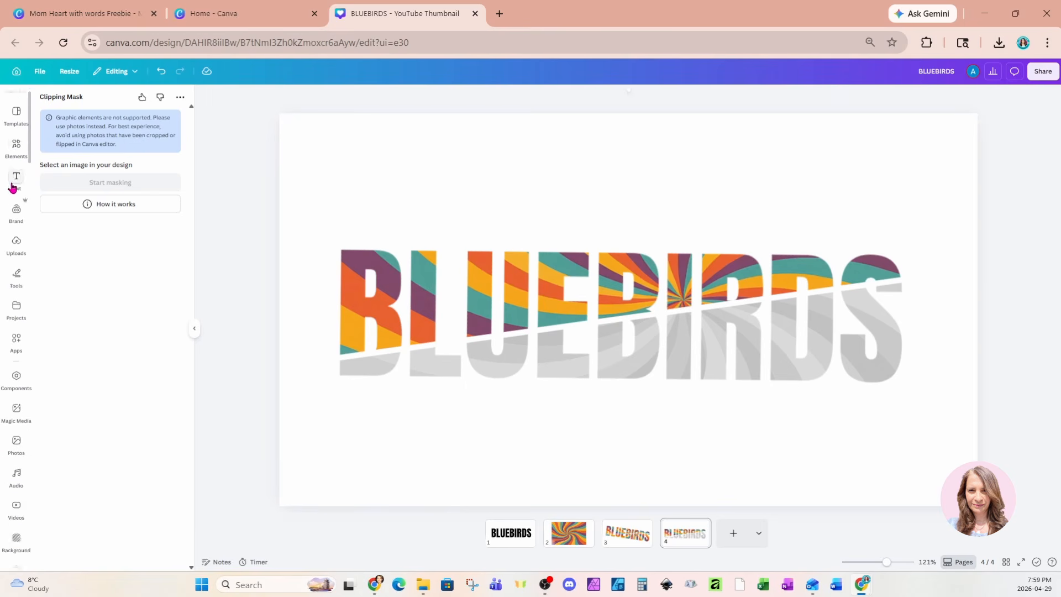
click(17, 200)
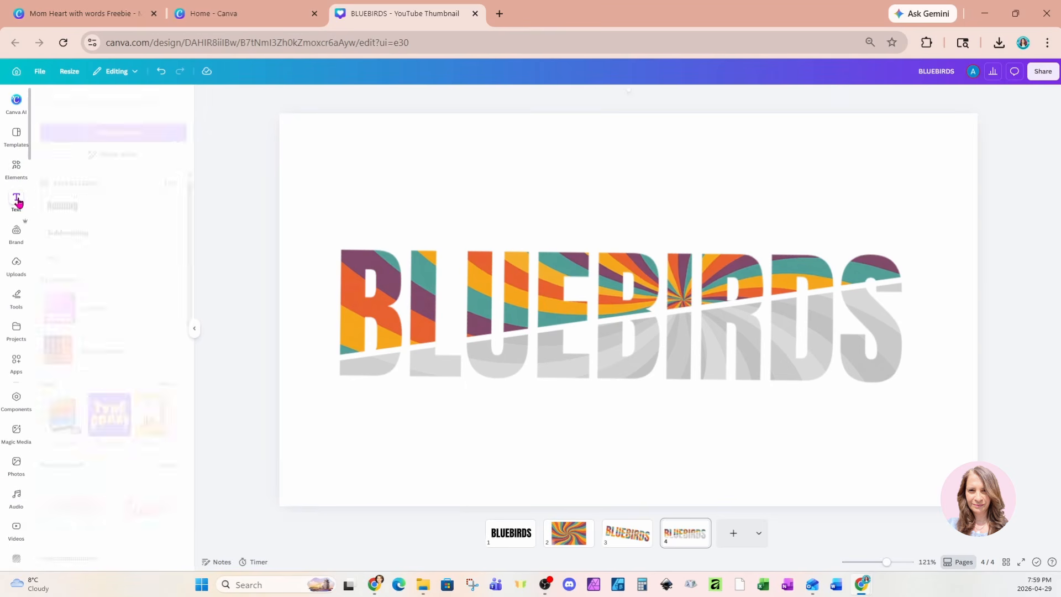
click(59, 257)
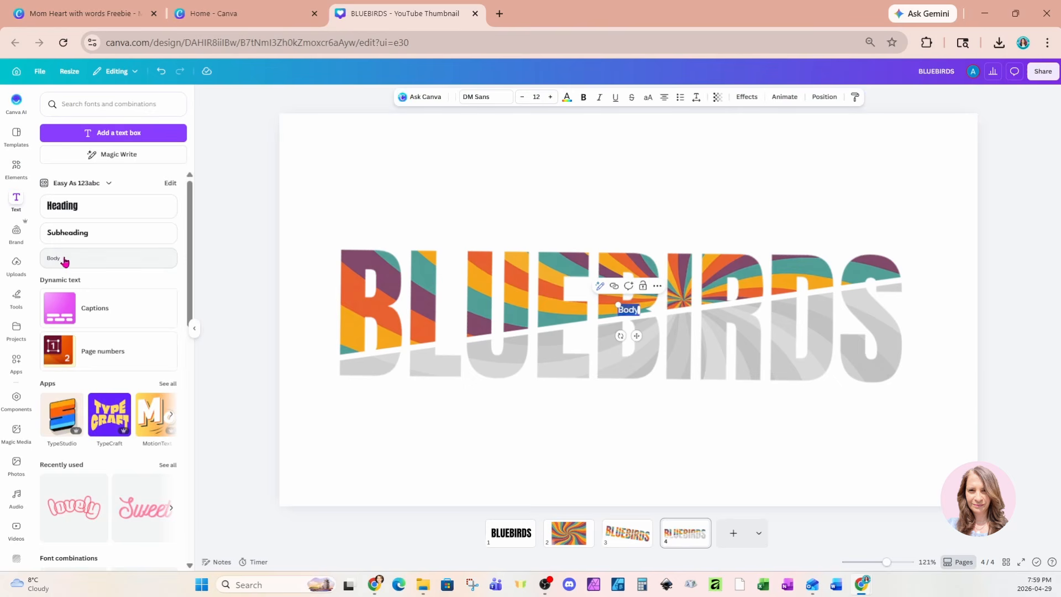
drag(639, 338, 635, 450)
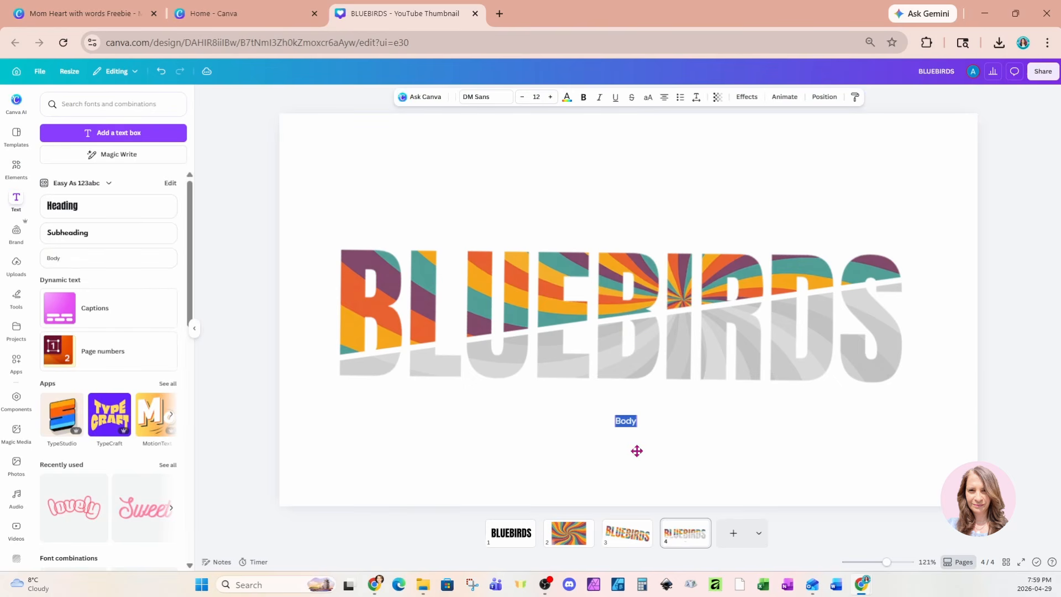
click(626, 422)
double_click(632, 422)
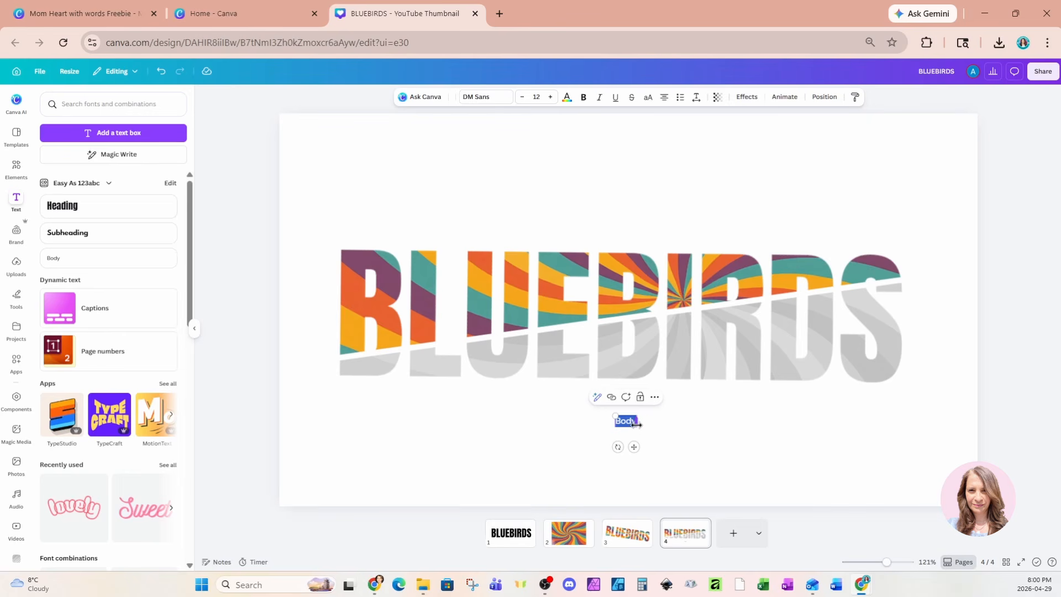
text(BASEBALL)
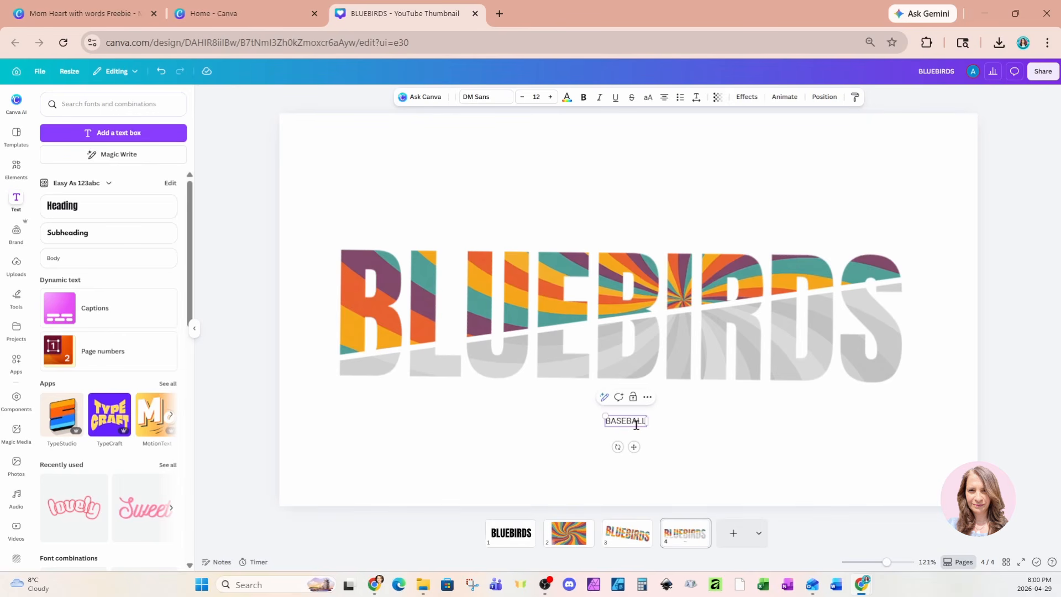
- Set BASEBALL in the Tallow Sans Regular font and enlarge it to size 75.2 beneath BLUEBIRDS
click(465, 101)
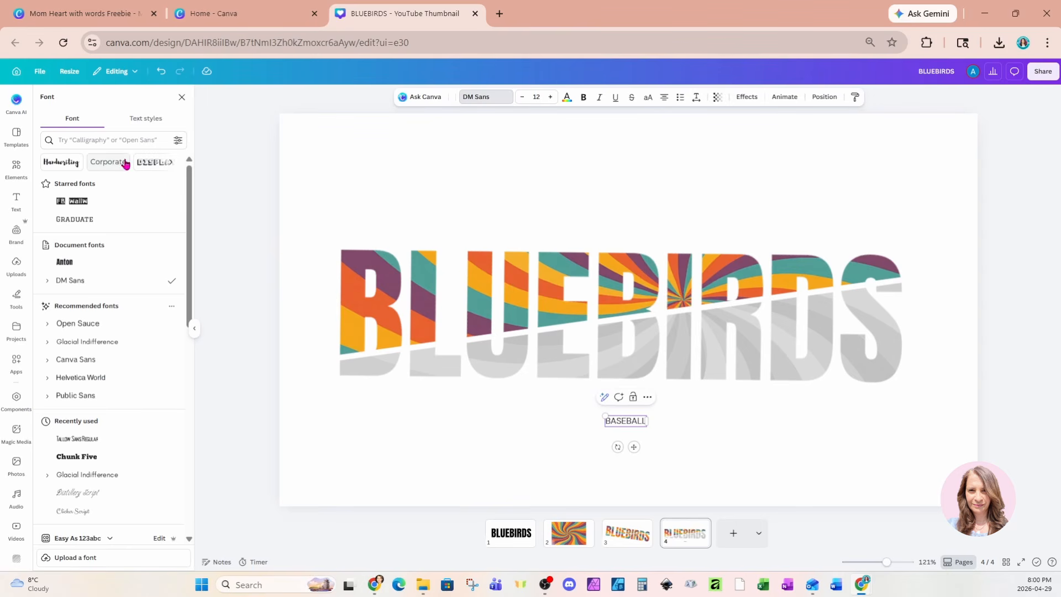
click(110, 142)
text(TALL)
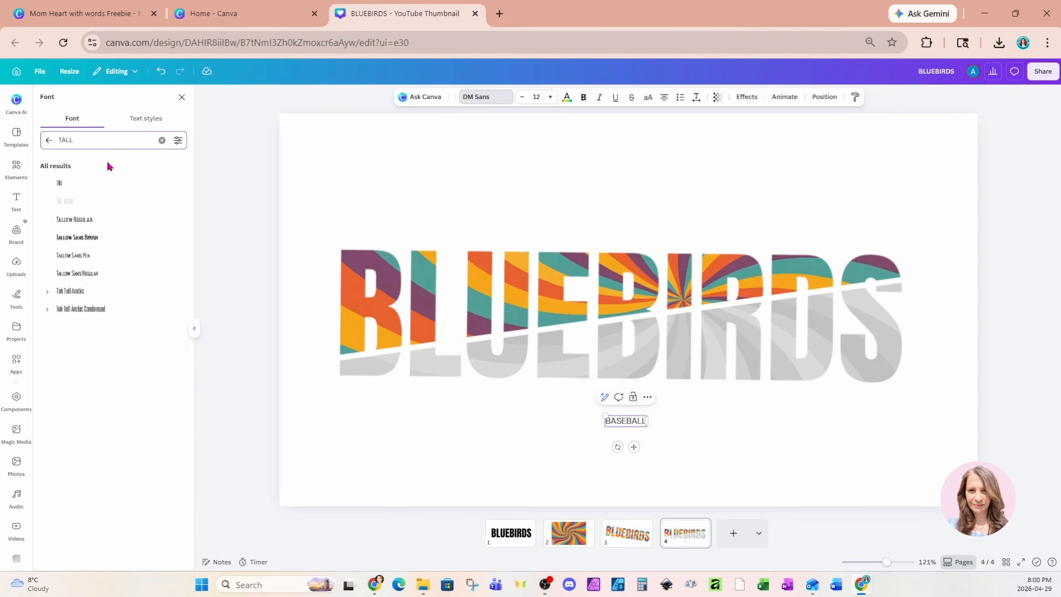
click(87, 273)
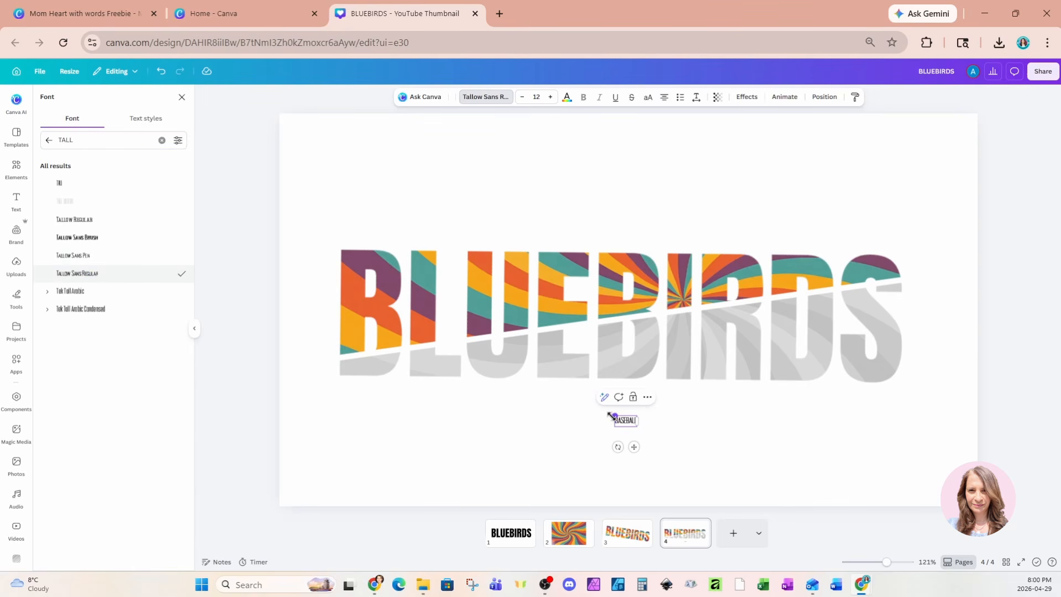
drag(613, 415, 476, 403)
drag(576, 410, 611, 441)
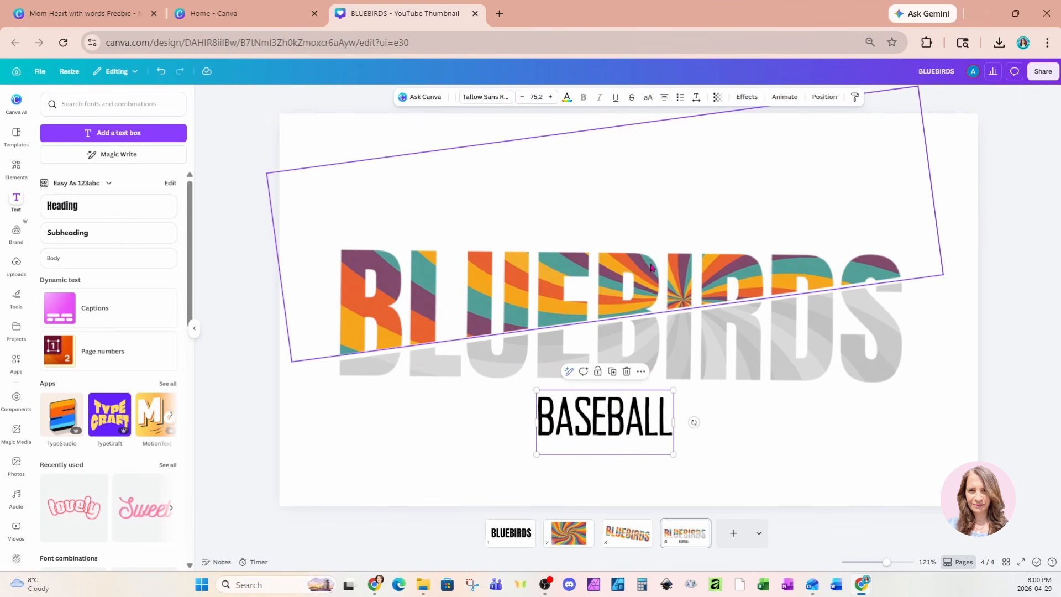
- Set the letter spacing of BASEBALL to 315 and move the word up close beneath BLUEBIRDS
click(696, 98)
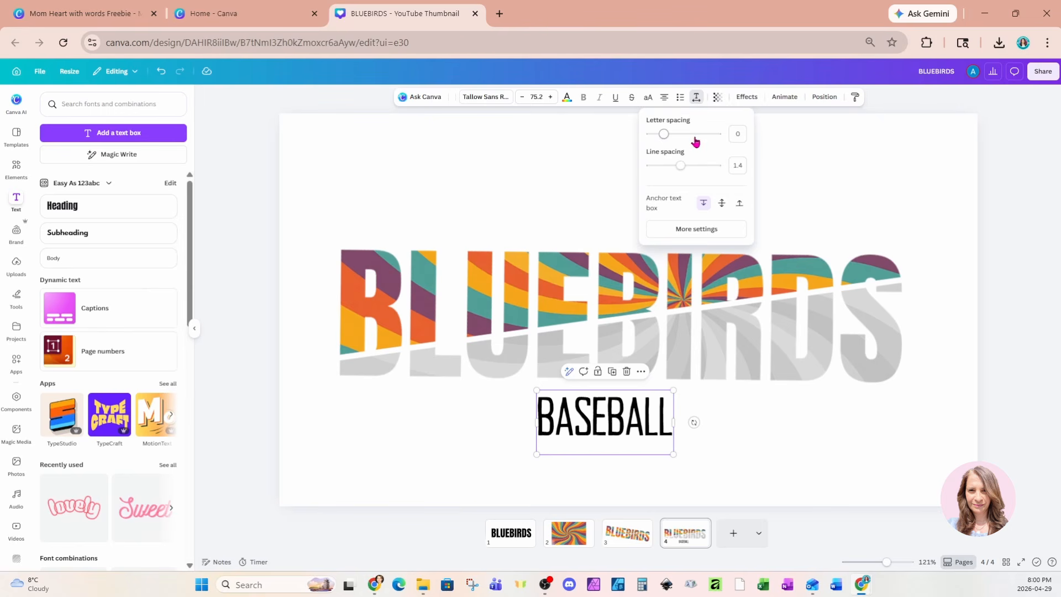
drag(664, 134, 687, 142)
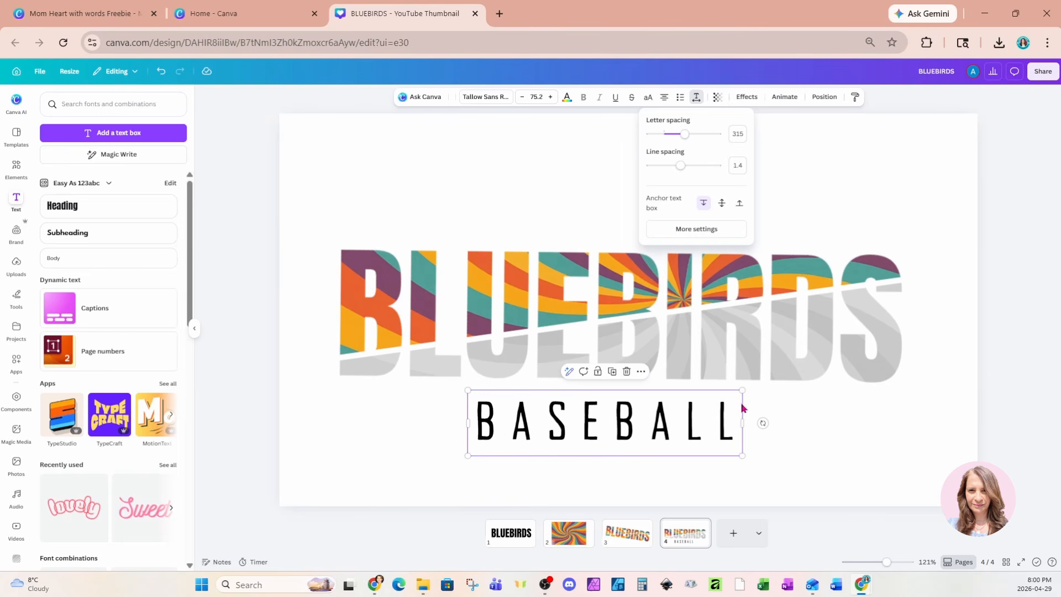
click(1007, 351)
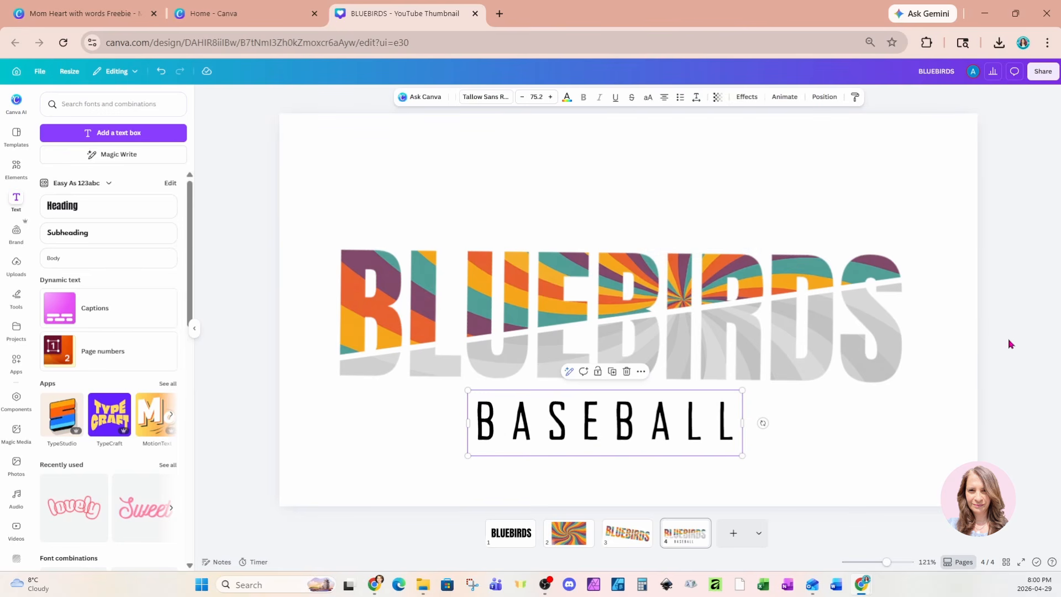
drag(671, 425, 660, 412)
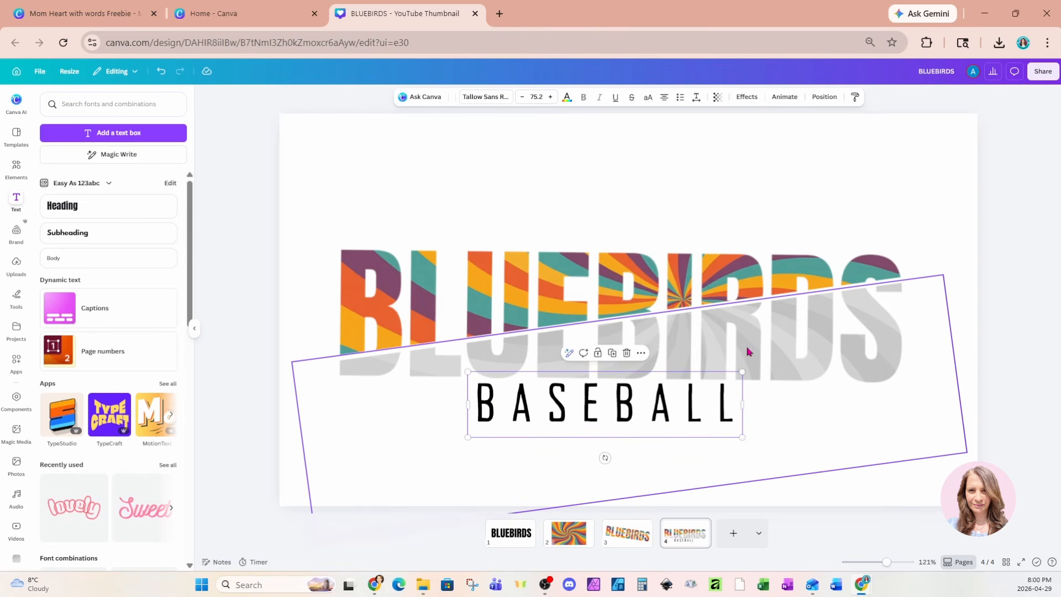
- Duplicate the fourth page and set the Custom Duotone shadows of the copy's lower half to white #FFFFFF
click(688, 539)
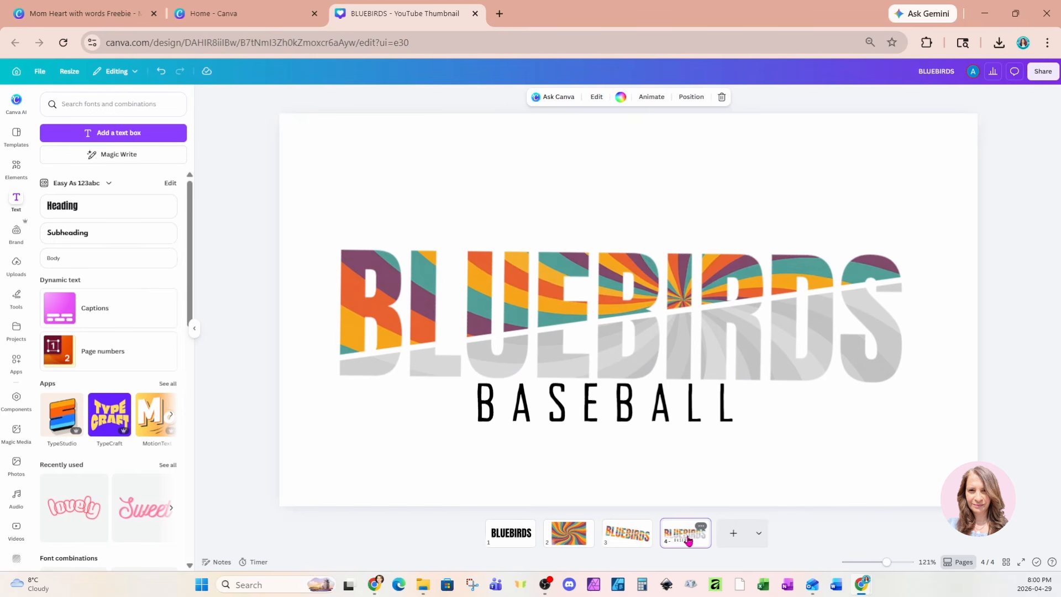
key(ctrl+d)
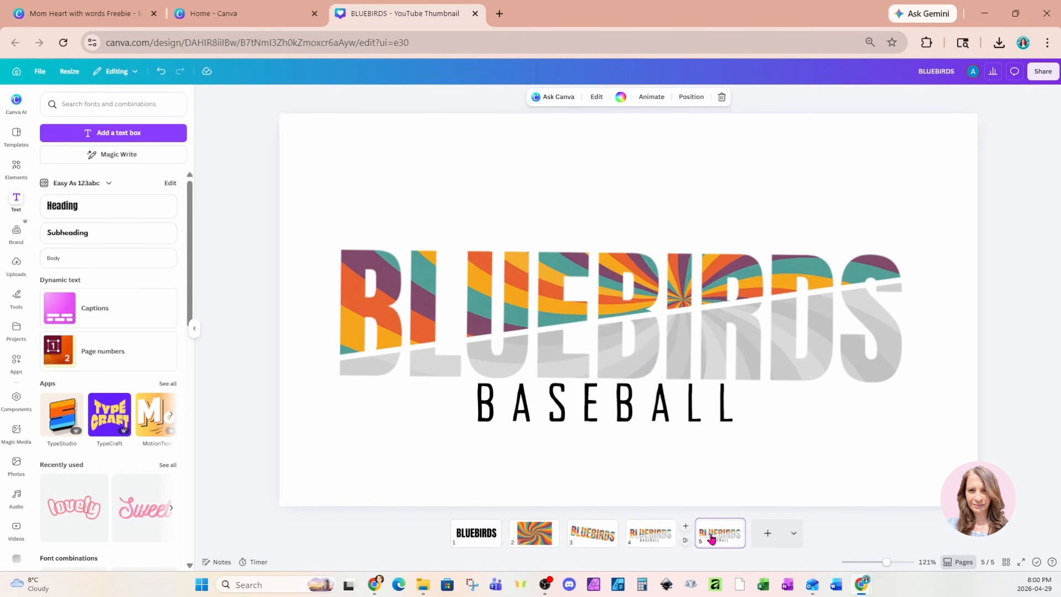
click(800, 385)
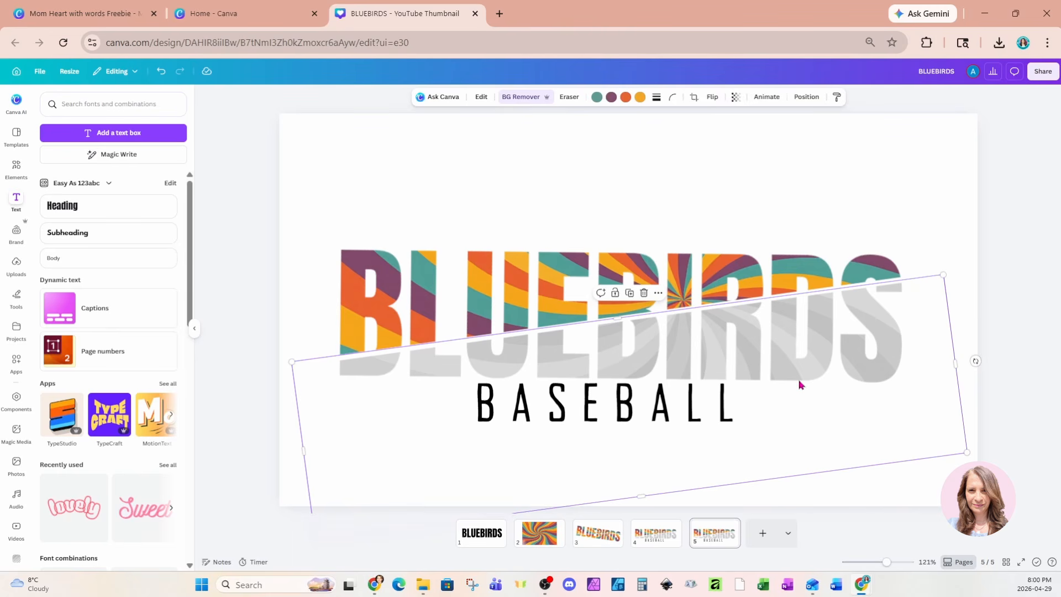
click(479, 98)
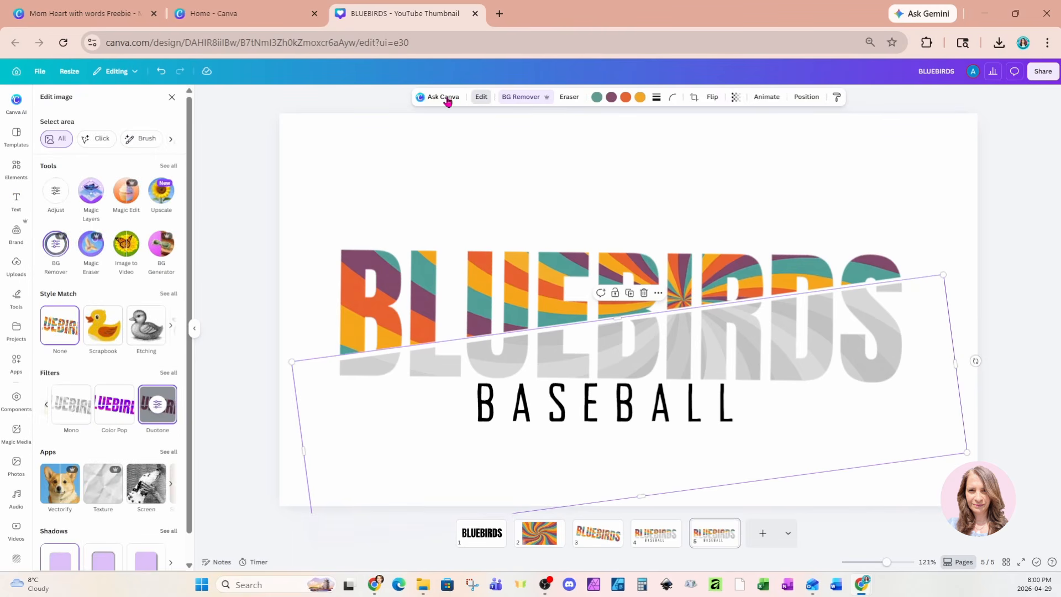
click(160, 407)
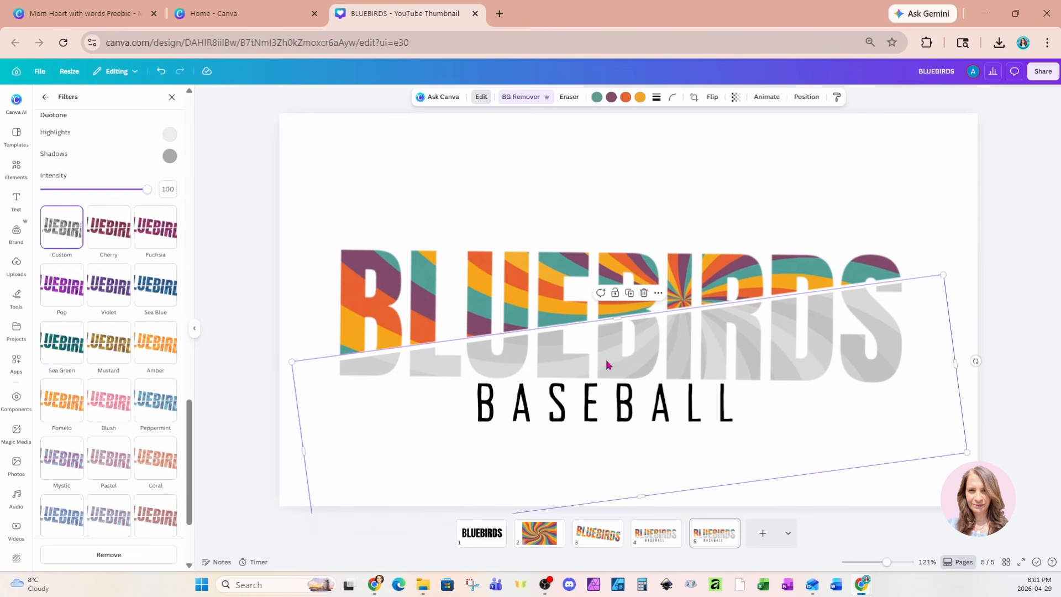
click(63, 235)
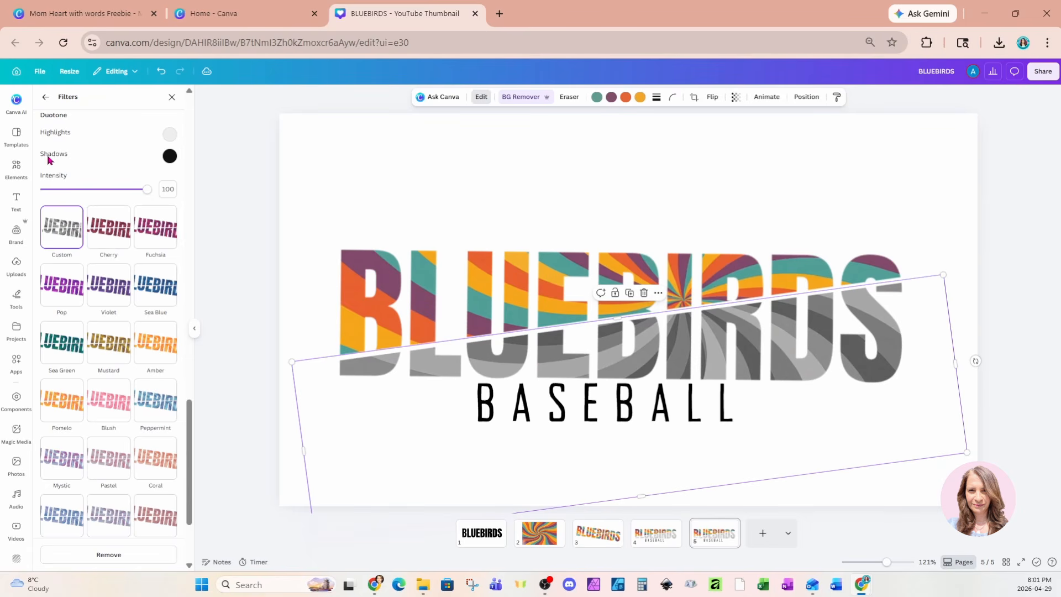
click(169, 157)
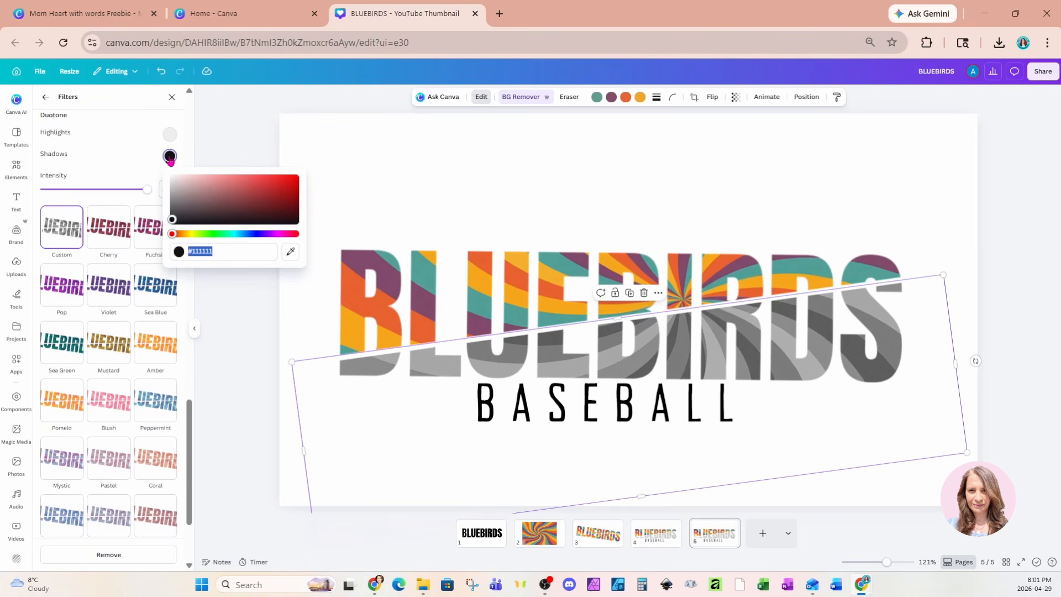
drag(173, 225, 162, 176)
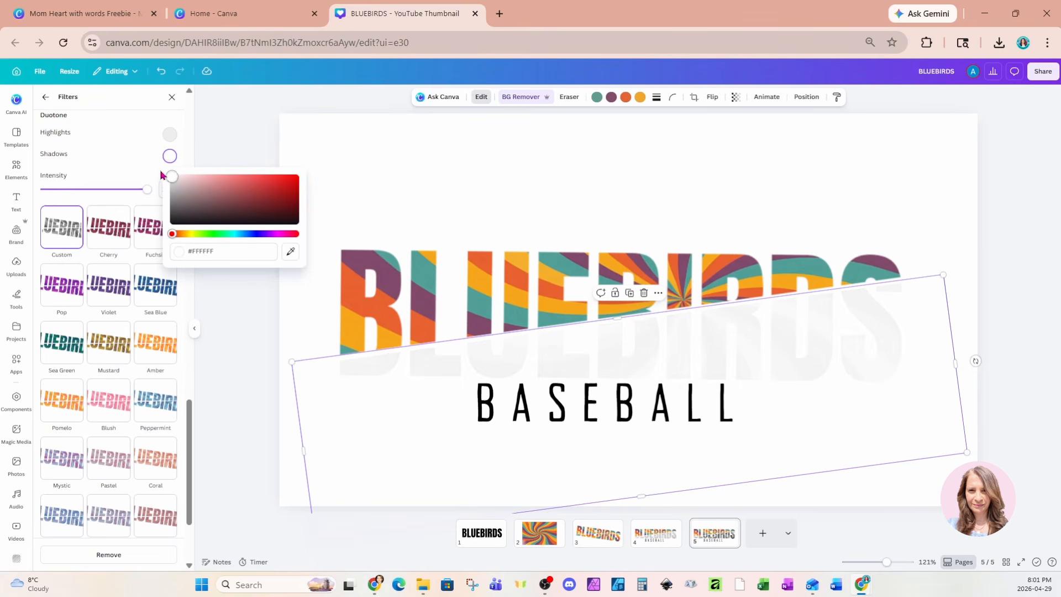
- Set the duotone highlights colour of the lower half of BLUEBIRDS to white #FFFFFF
click(170, 136)
click(169, 135)
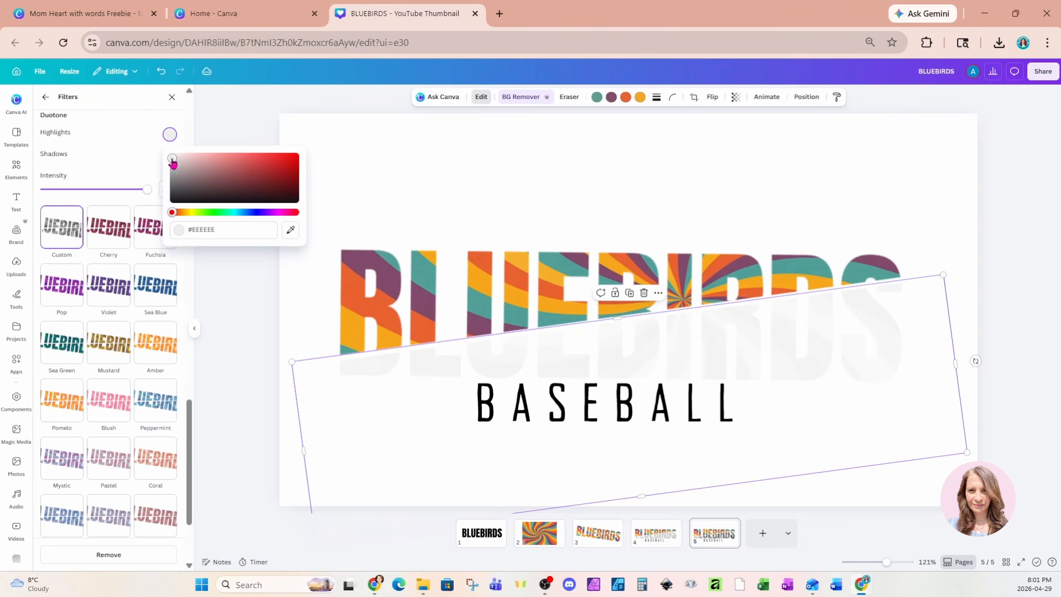
drag(173, 163, 169, 155)
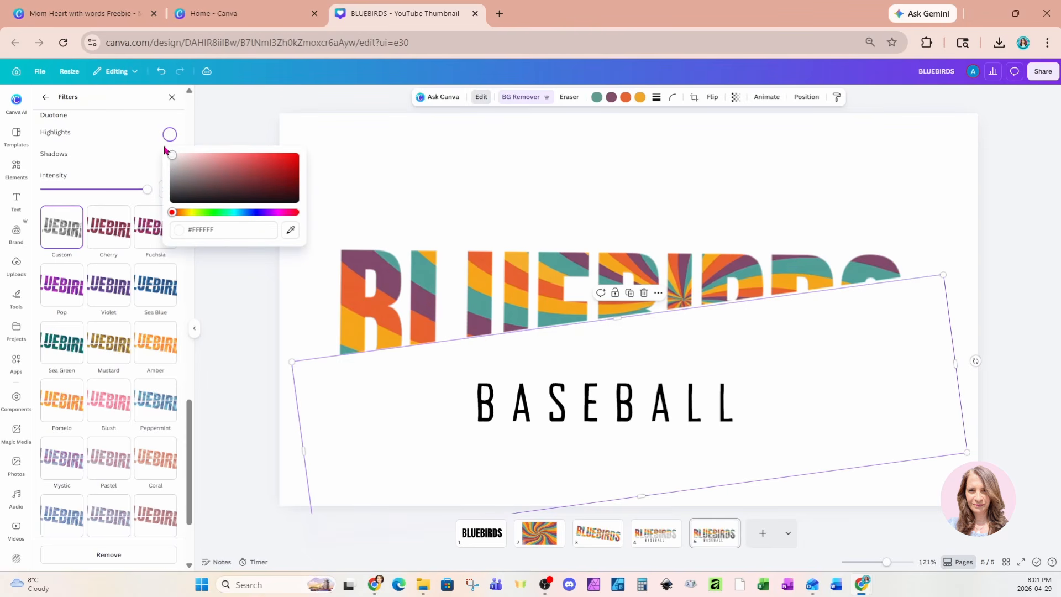
- Fill the fifth page's background with the light orange default solid colour
click(469, 142)
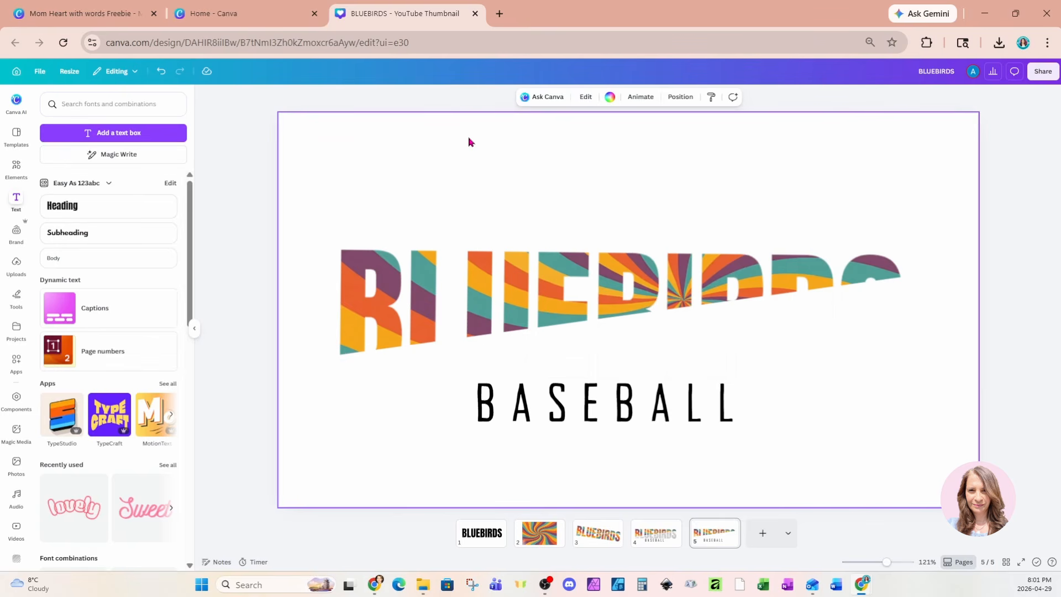
click(610, 98)
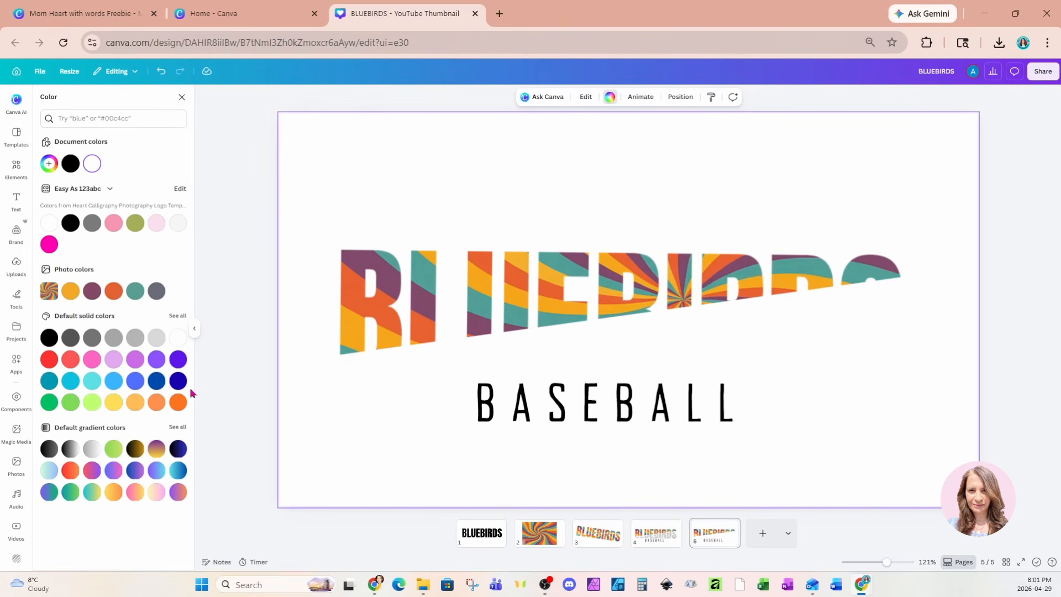
click(137, 405)
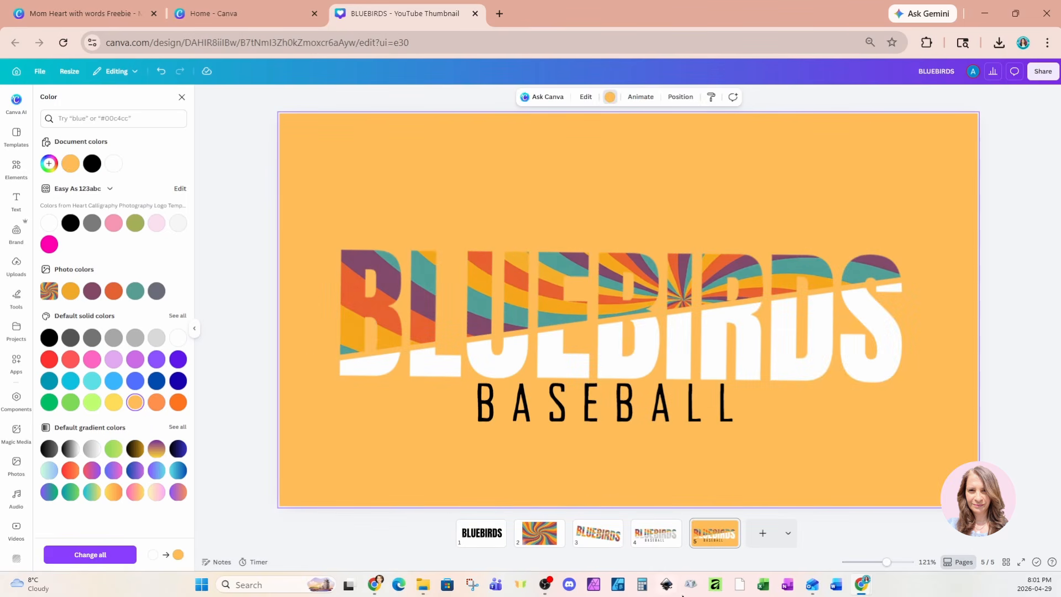
- Duplicate the orange fifth page and remove the background colour from the copy
click(720, 540)
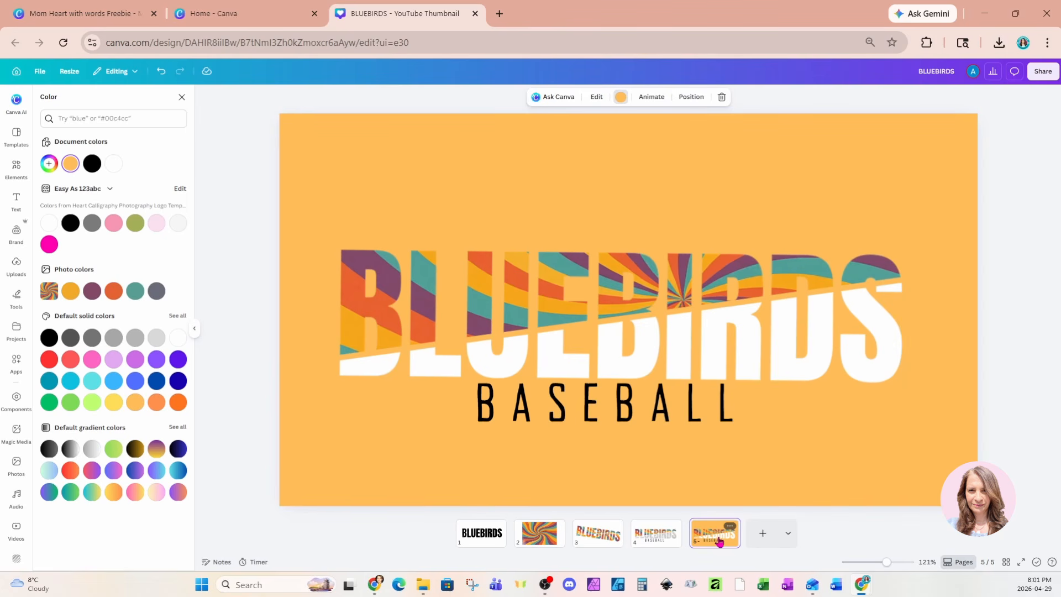
key(ctrl+d)
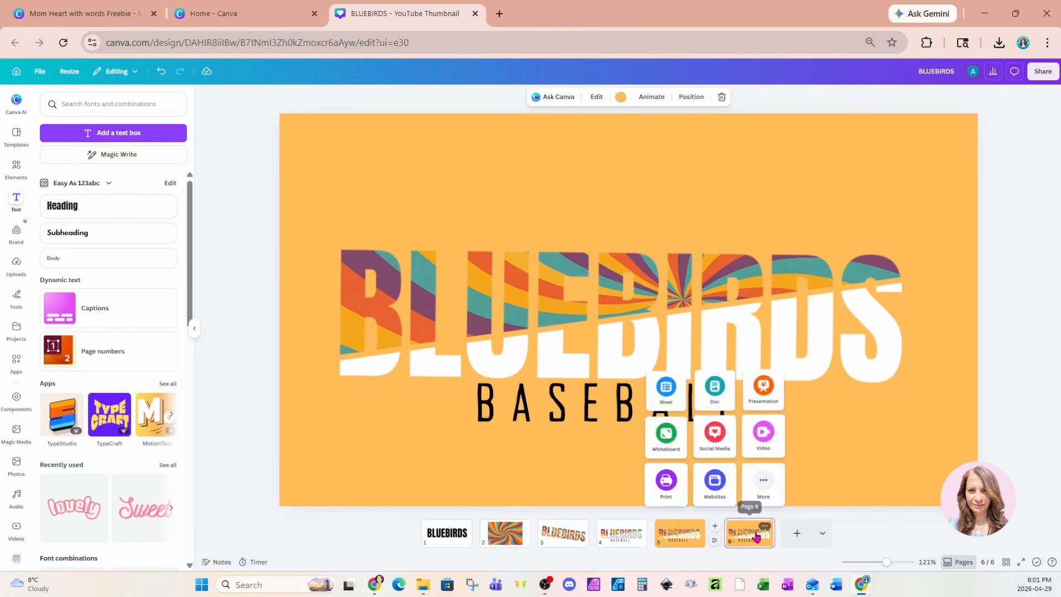
click(960, 155)
key(Delete)
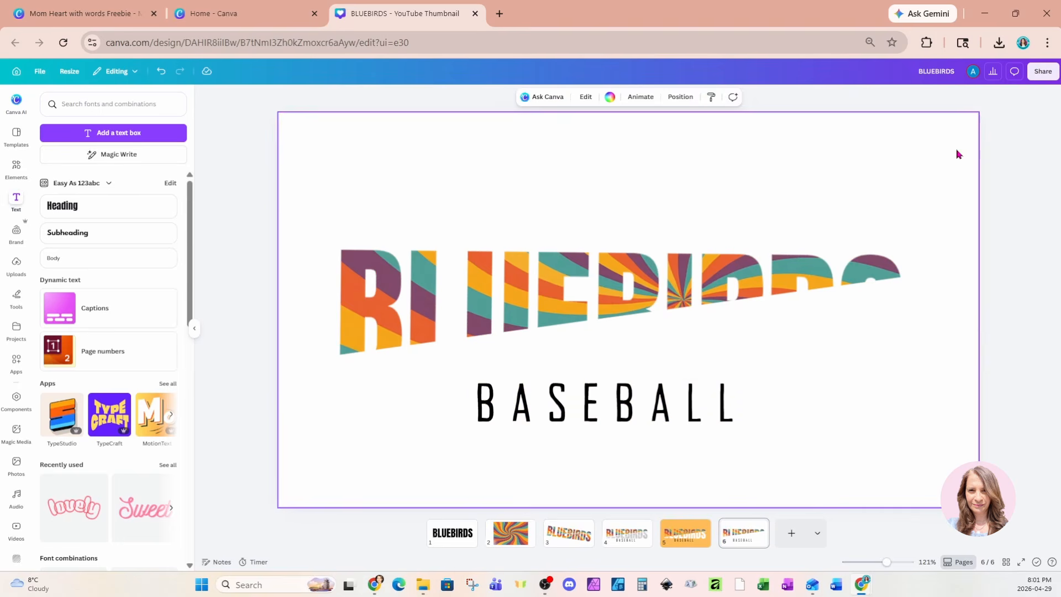
- Apply the Outline shadow effect to the white lower half of BLUEBIRDS on the sixth page
click(765, 315)
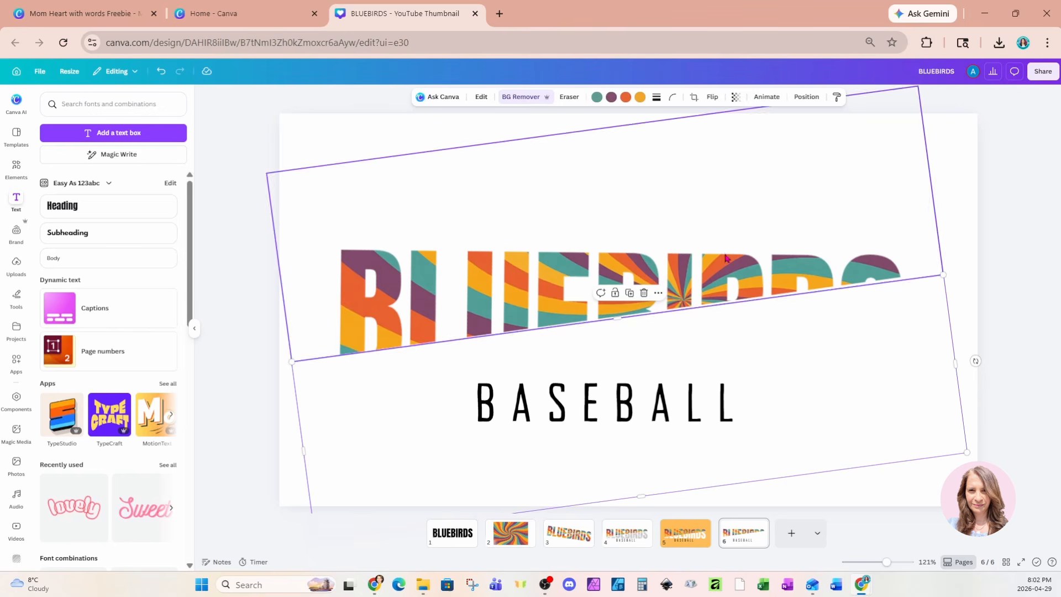
click(482, 100)
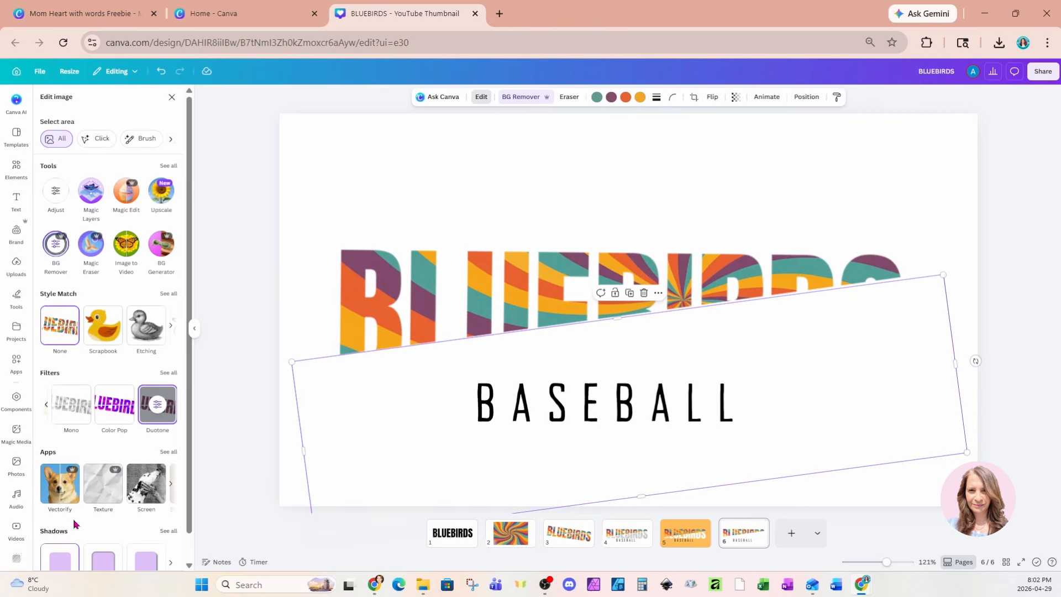
scroll(75, 530, down, 1)
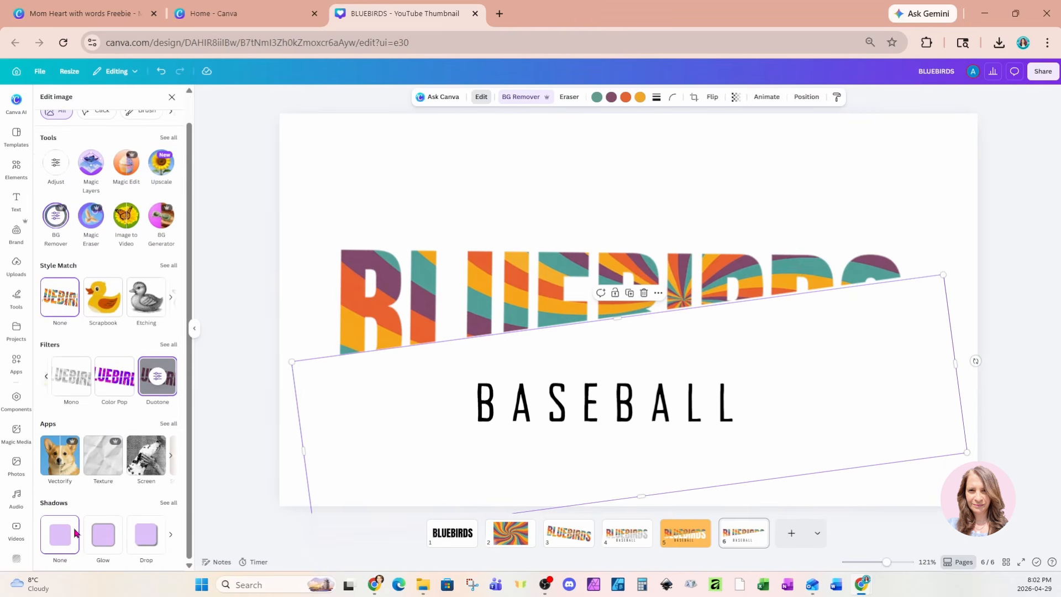
click(168, 503)
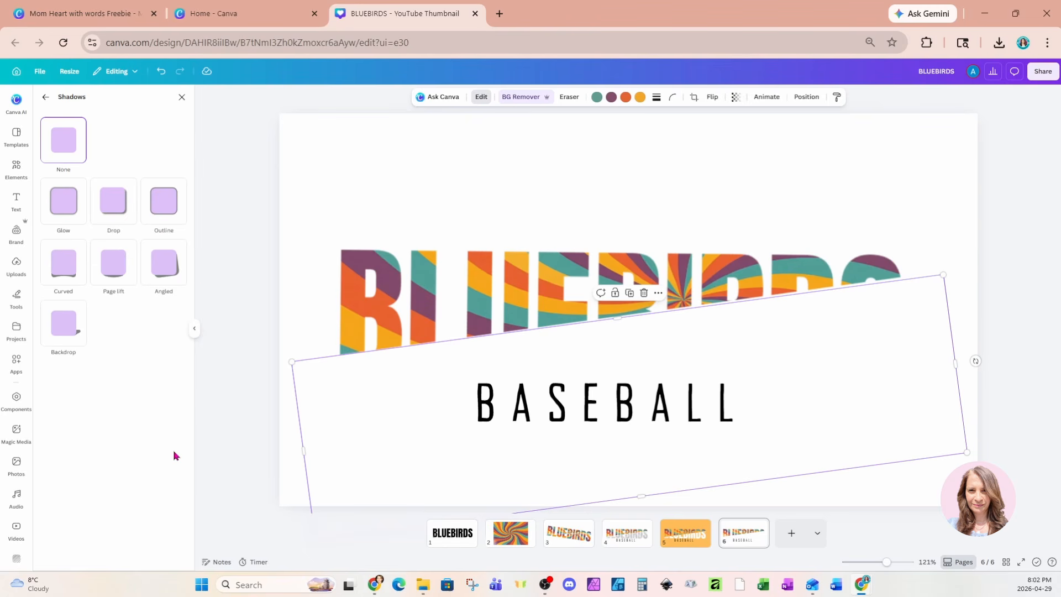
click(169, 206)
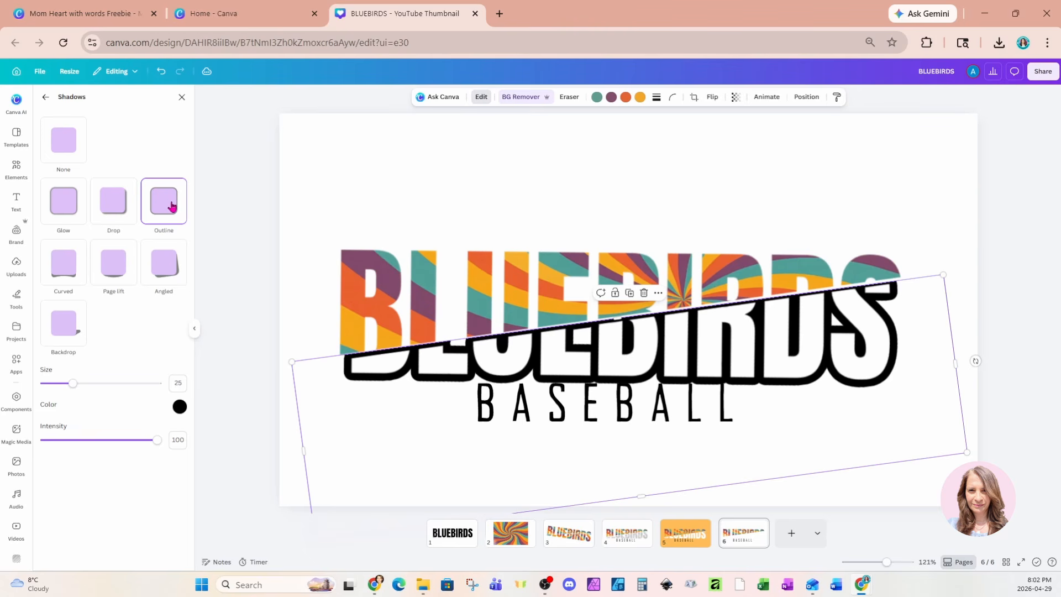
- Set the lower half's outline colour to orange #FF7300 and reduce the outline size to a thin line
click(180, 408)
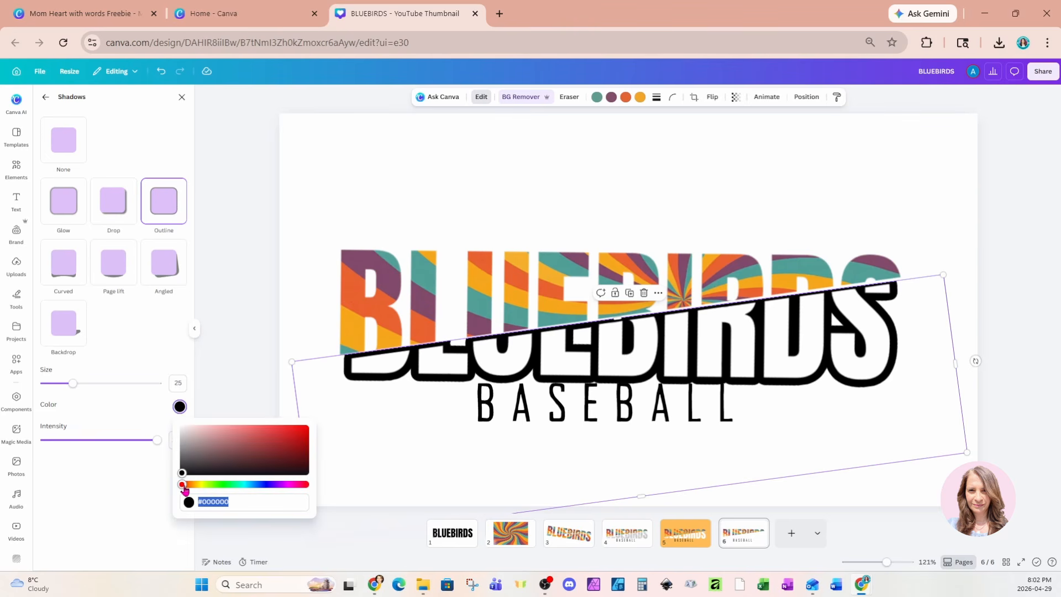
drag(183, 484, 330, 424)
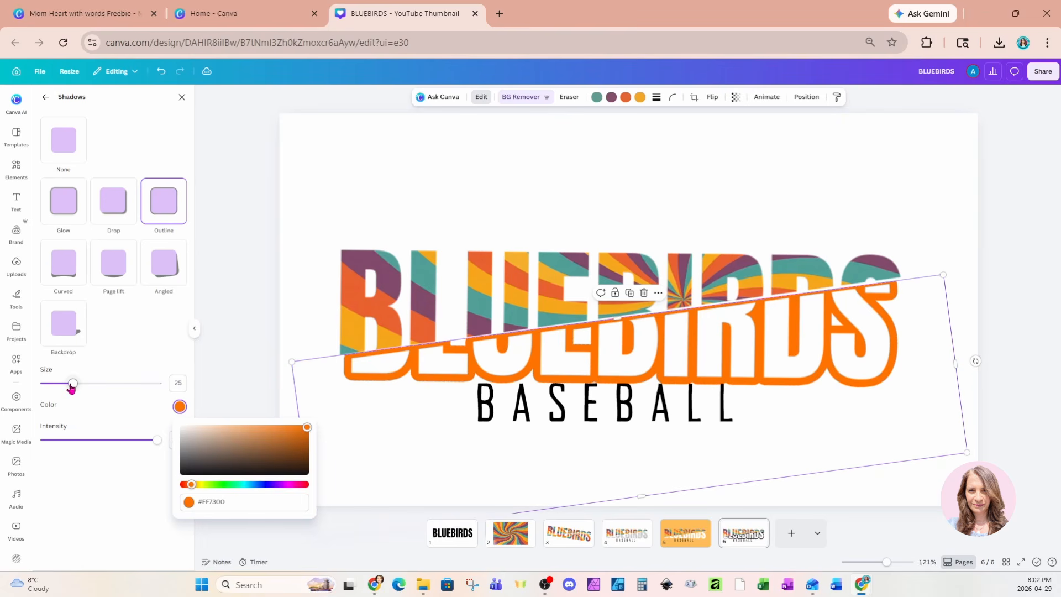
drag(71, 389, 51, 387)
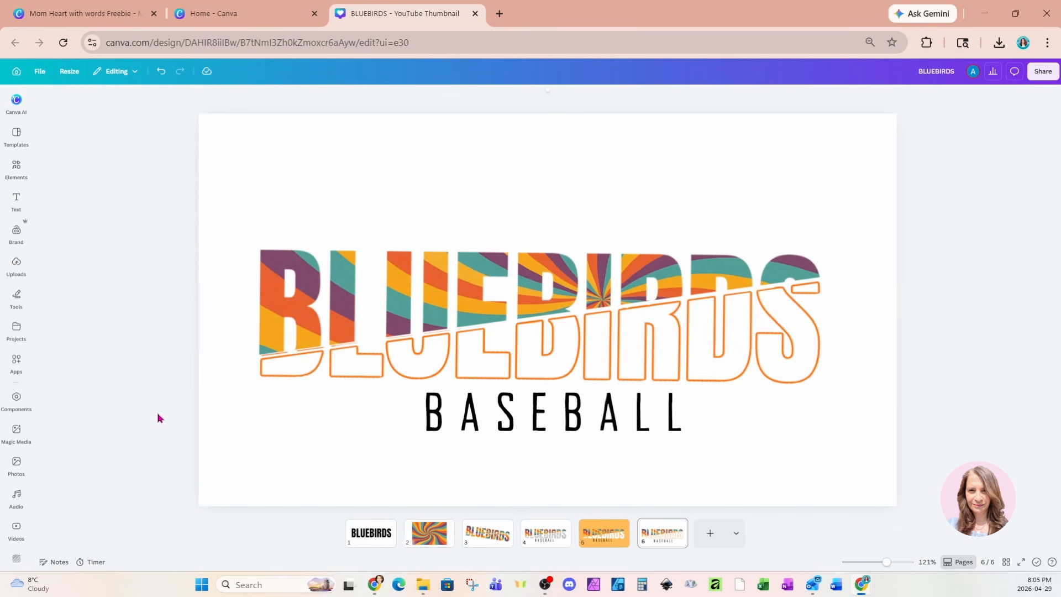
- Erase a horizontal band of lettering just above the split line in the outlined lower-half image with the Pixel Eraser
click(731, 350)
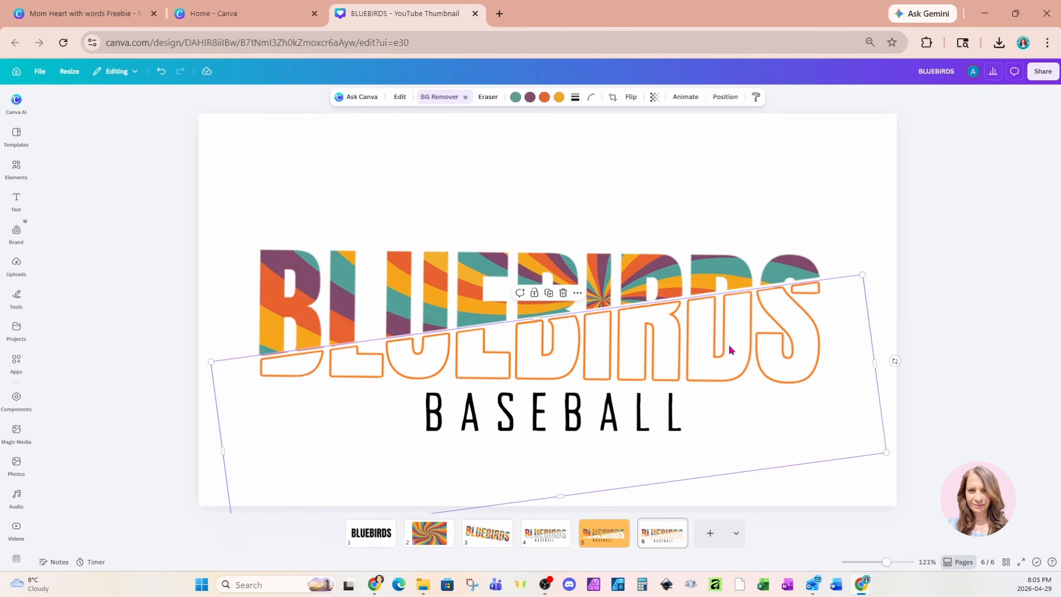
click(488, 97)
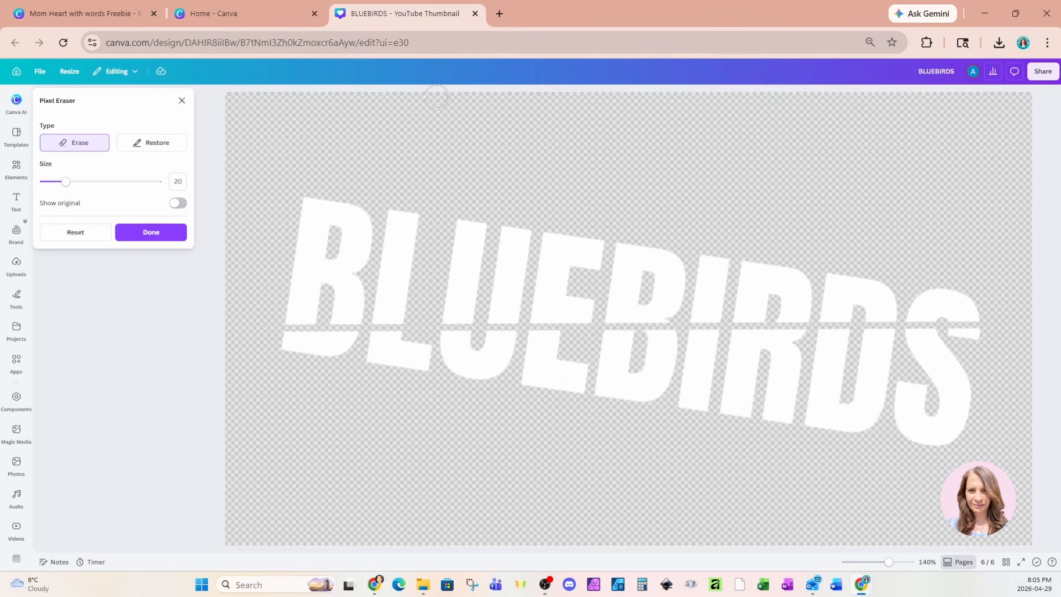
mouse_move(283, 318)
mouse_down()
mouse_move(587, 304)
mouse_move(598, 309)
mouse_move(571, 315)
mouse_move(556, 304)
mouse_move(536, 315)
mouse_move(978, 313)
mouse_up()
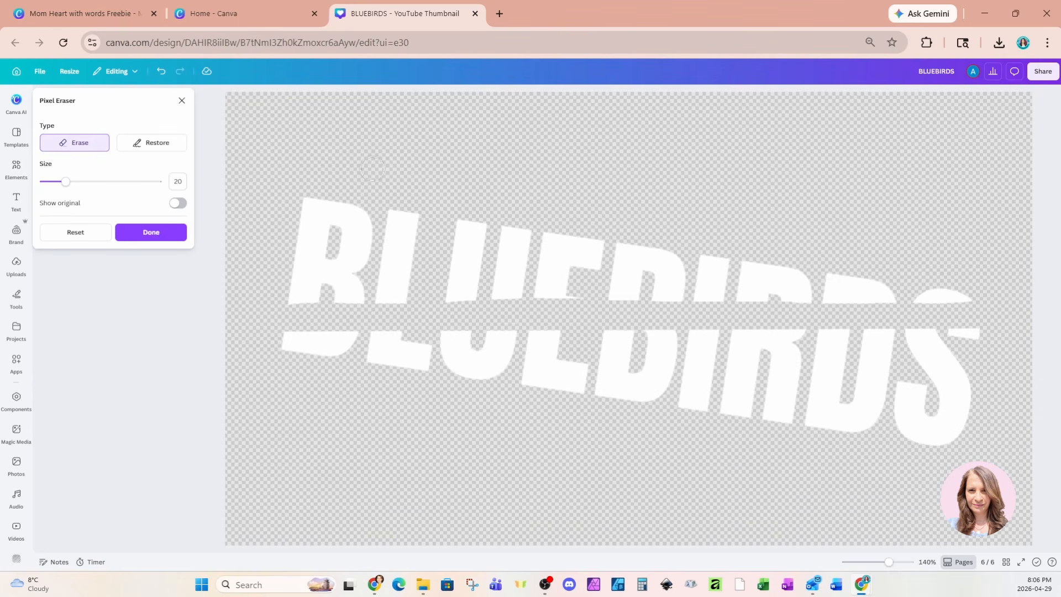
click(182, 101)
click(942, 213)
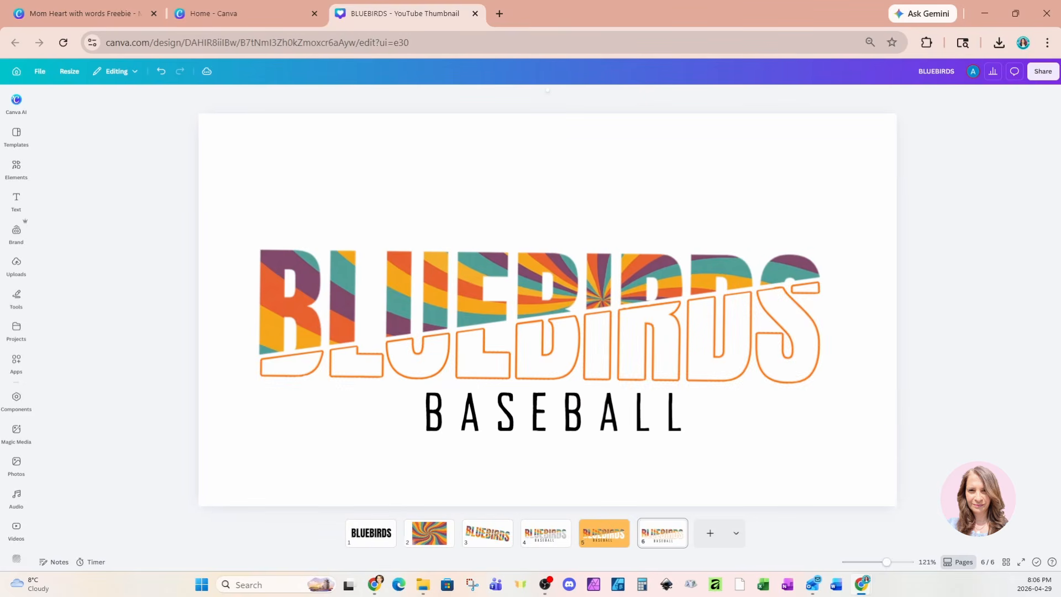
- Display the design's pages in grid view to compare the BLUEBIRDS BASEBALL variations
click(1005, 563)
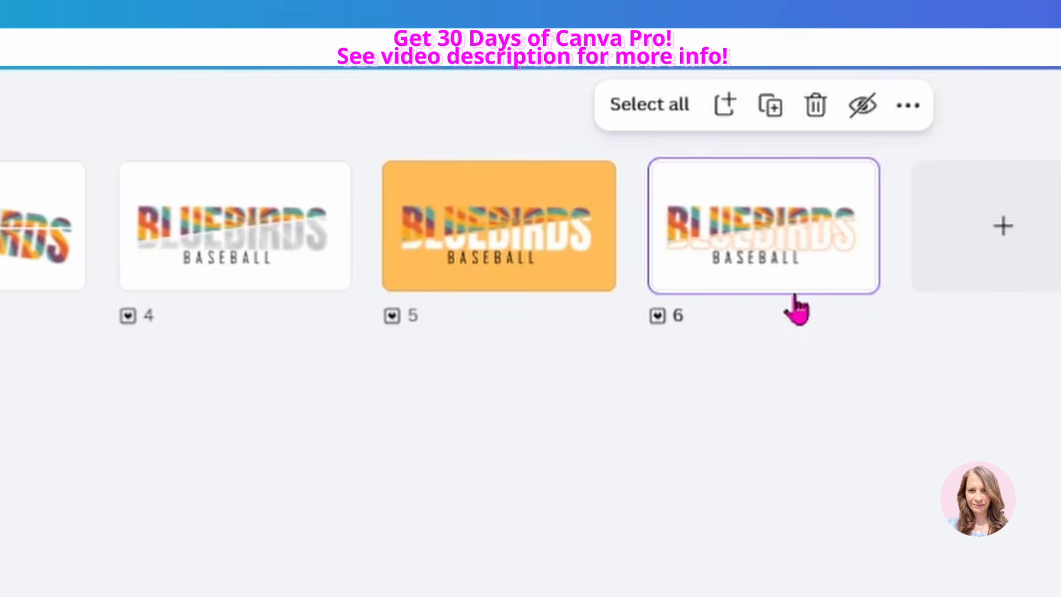
mouse_move(795, 293)
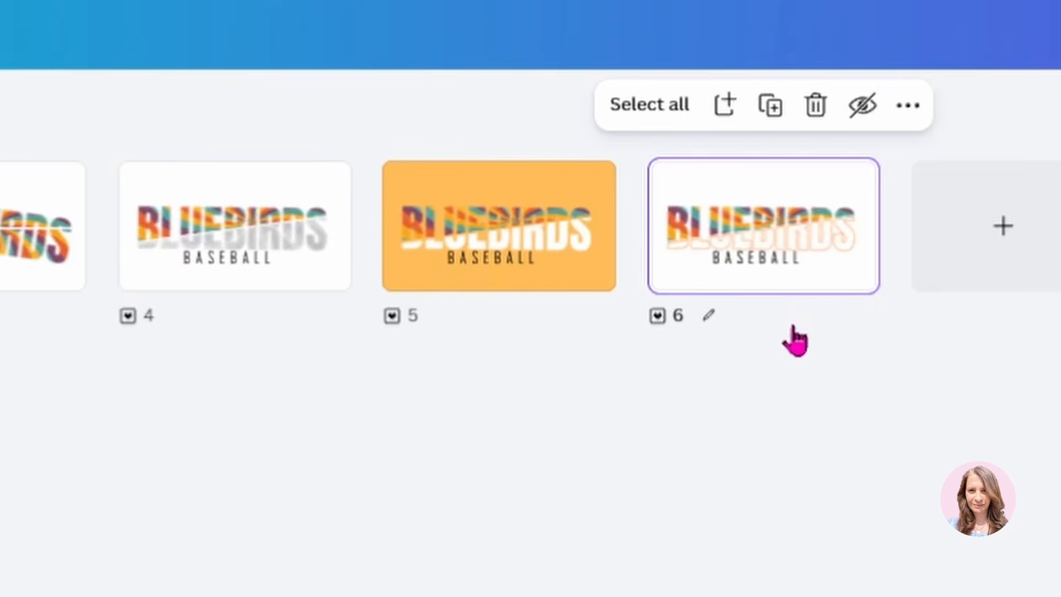